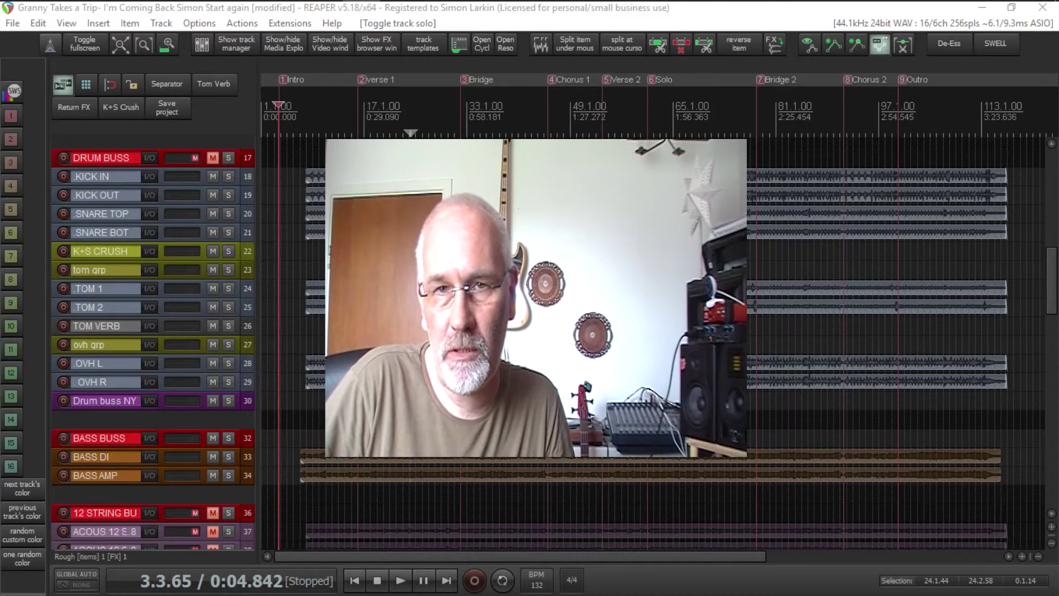
Play the rough mix of the song and look through the vocal, guitar and effects return tracks in the arrangement.
{"action": "left_click", "coordinate": [408, 582]}
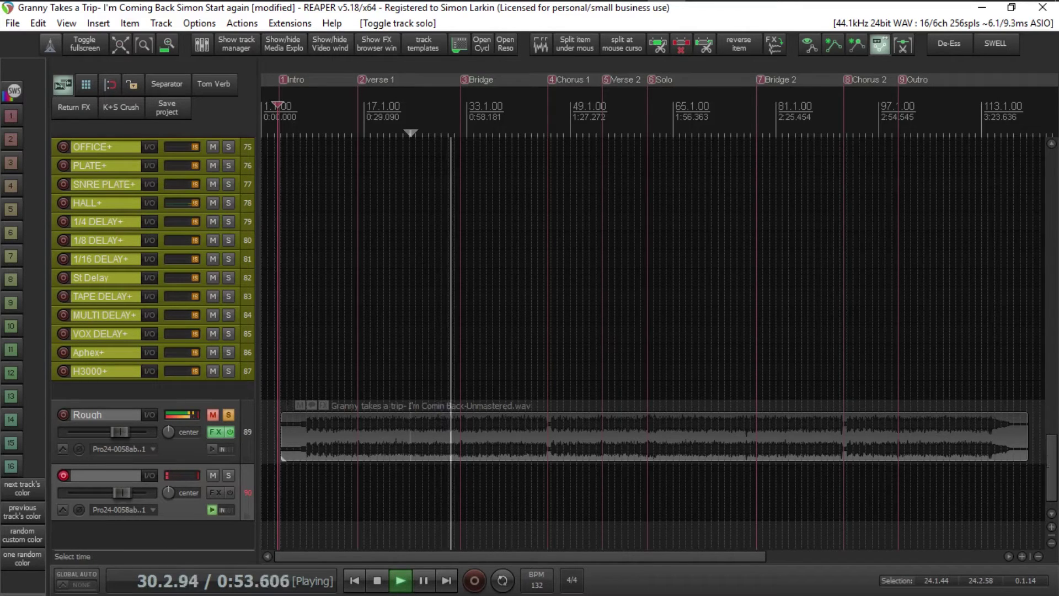
{"action": "left_click_drag", "start_coordinate": [1054, 493], "coordinate": [1002, 416]}
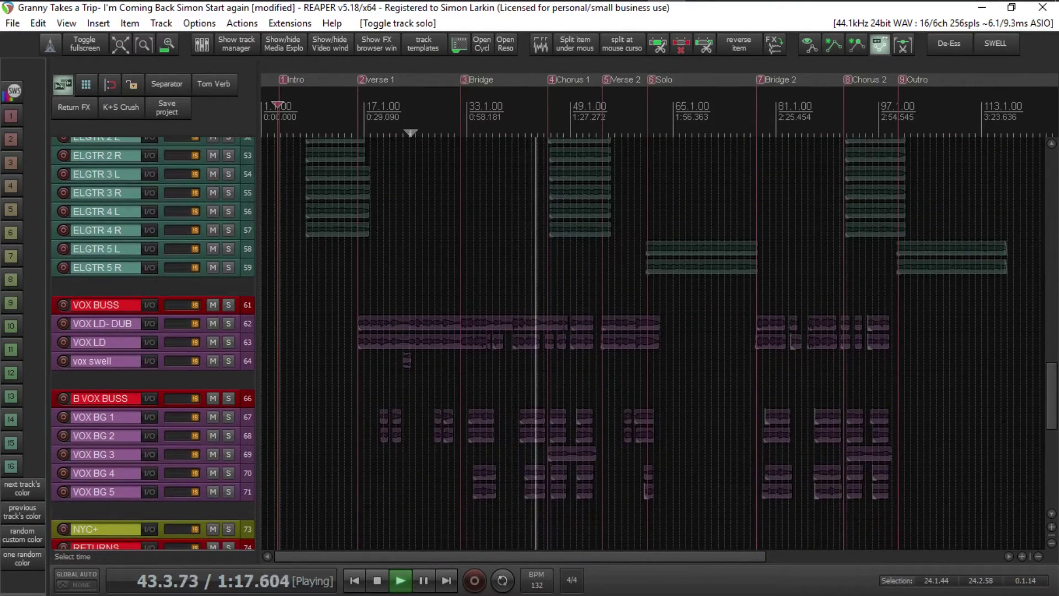
{"action": "scroll", "coordinate": [1054, 414], "scroll_direction": "down", "scroll_amount": 3}
{"action": "mouse_move", "coordinate": [1054, 414]}
{"action": "left_mouse_down"}
{"action": "mouse_move", "coordinate": [1050, 459]}
{"action": "mouse_move", "coordinate": [1054, 399]}
{"action": "left_mouse_up"}
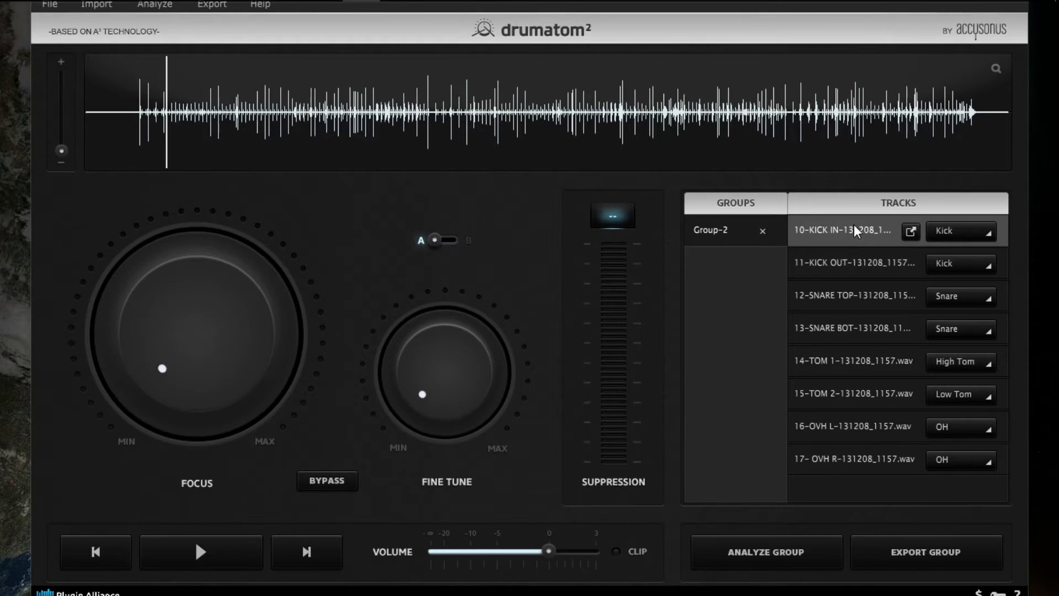
Try the type Other on the drumatom track 16-OVH L and set it back to OH.
{"action": "left_click", "coordinate": [858, 429]}
{"action": "left_click", "coordinate": [984, 431]}
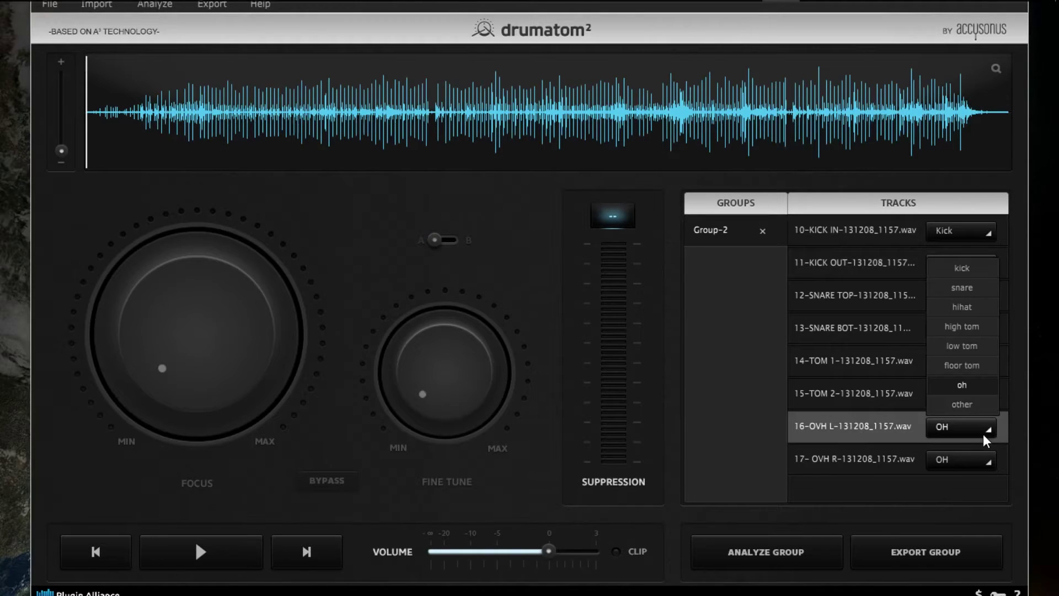
{"action": "left_click", "coordinate": [982, 411]}
{"action": "left_click", "coordinate": [982, 431]}
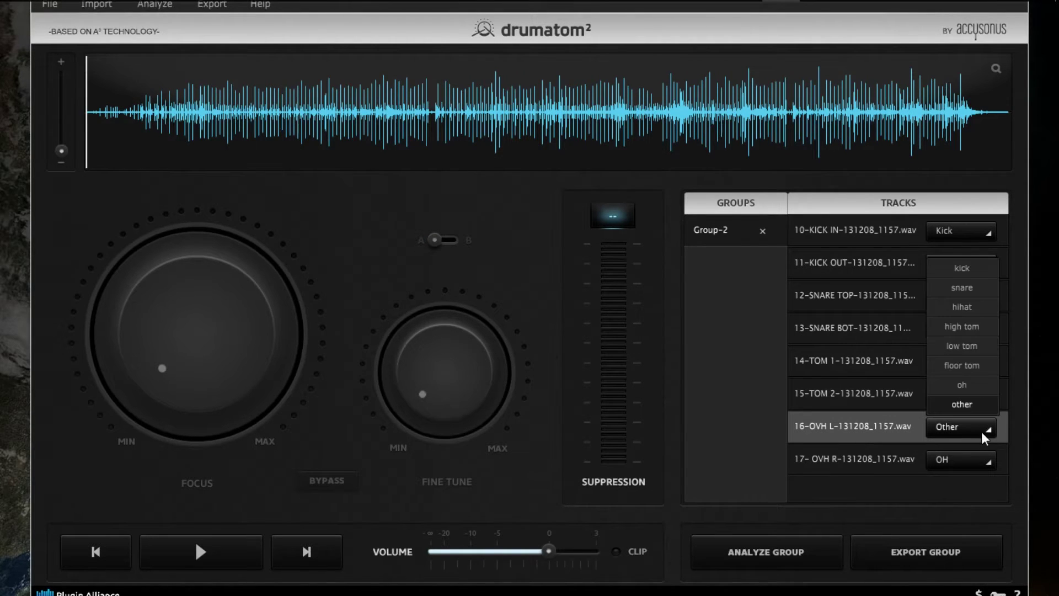
{"action": "left_click", "coordinate": [958, 387]}
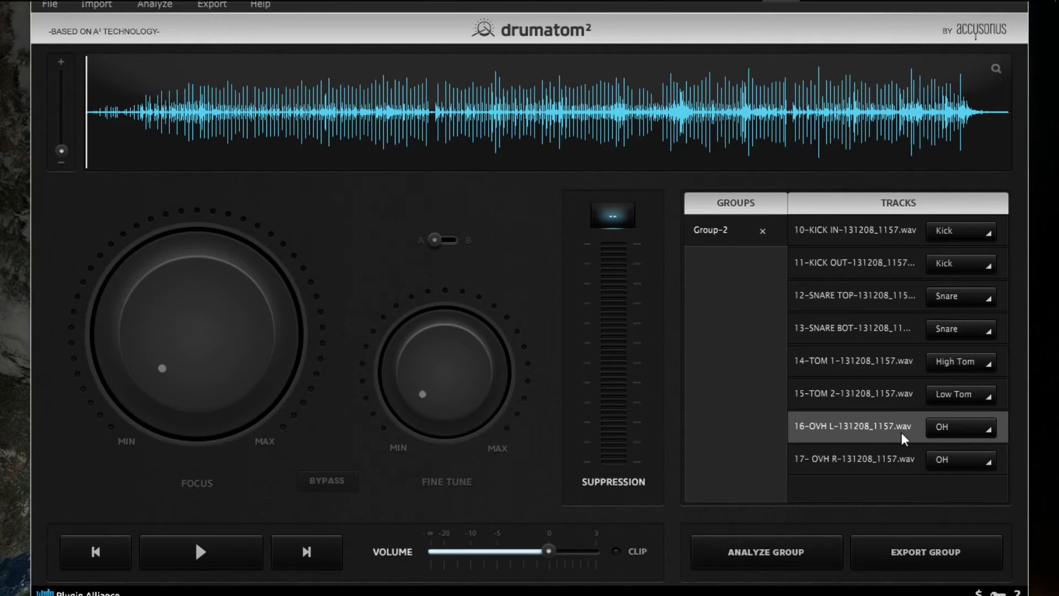
Compare the waveforms and available Focus controls of the overhead tracks 16-OVH L and 17-OVH R with 10-KICK IN.
{"action": "left_click", "coordinate": [888, 454]}
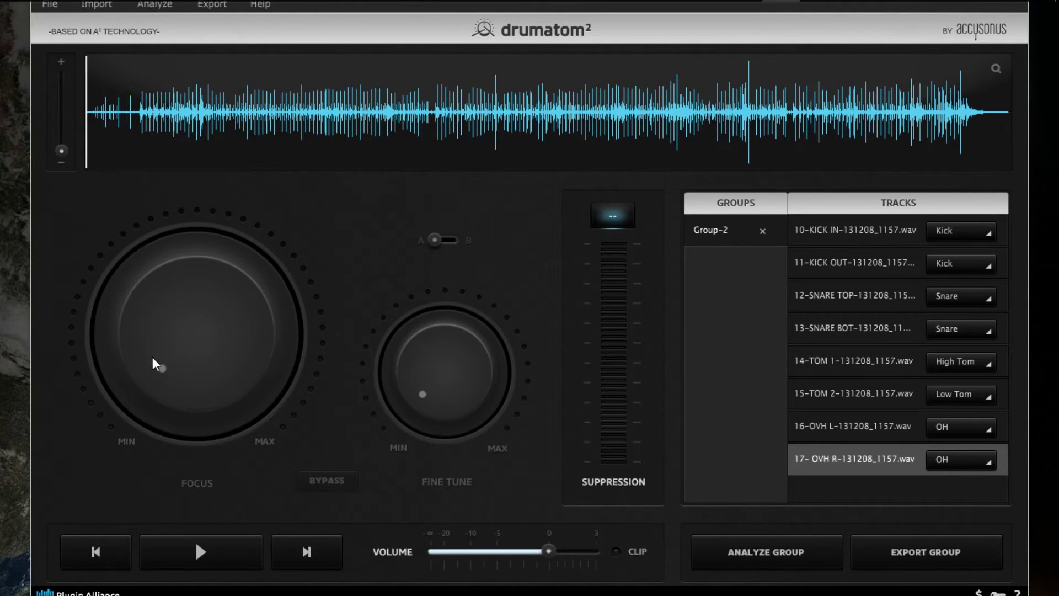
{"action": "left_click", "coordinate": [829, 232]}
{"action": "mouse_move", "coordinate": [209, 441]}
{"action": "left_mouse_down"}
{"action": "mouse_move", "coordinate": [175, 189]}
{"action": "mouse_move", "coordinate": [182, 433]}
{"action": "mouse_move", "coordinate": [194, 310]}
{"action": "mouse_move", "coordinate": [198, 441]}
{"action": "left_mouse_up"}
{"action": "left_click", "coordinate": [883, 423]}
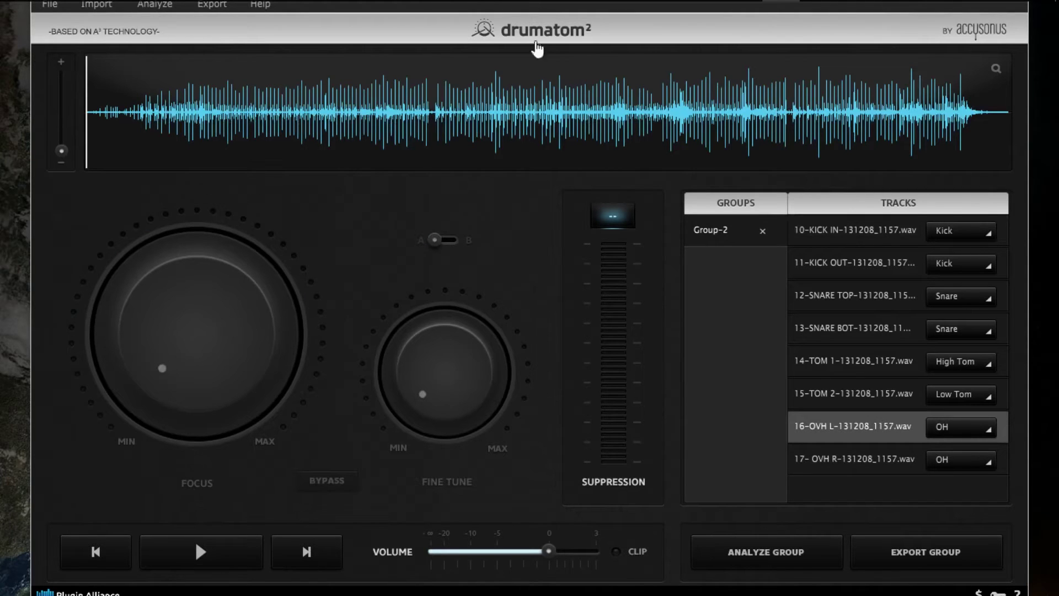
{"action": "left_click", "coordinate": [902, 456]}
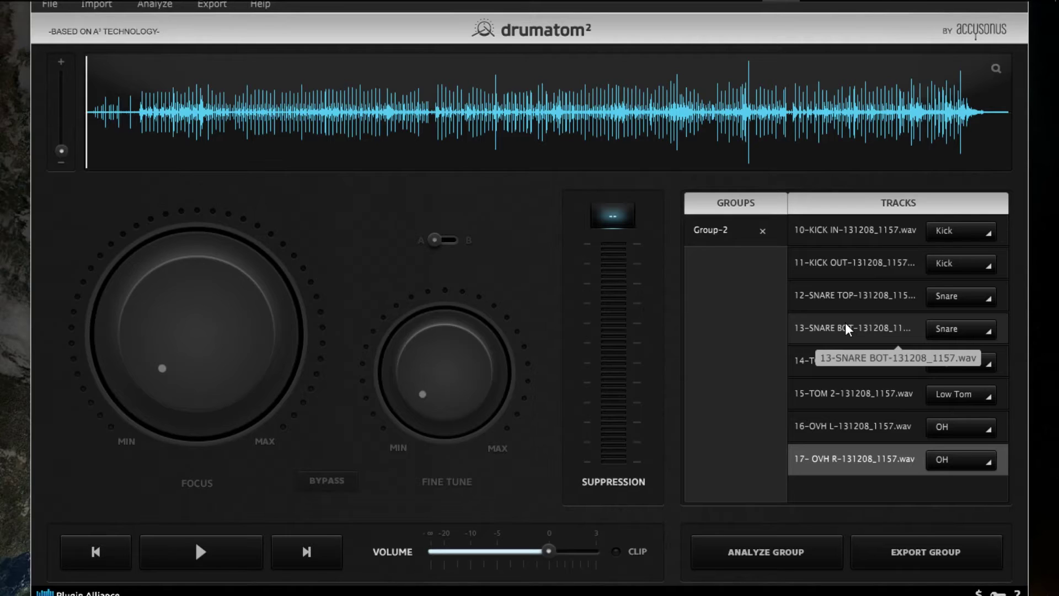
Play 10-KICK IN from the first drum hit, raise its Focus to roughly four fifths of the range, and stop playback.
{"action": "left_click", "coordinate": [838, 230]}
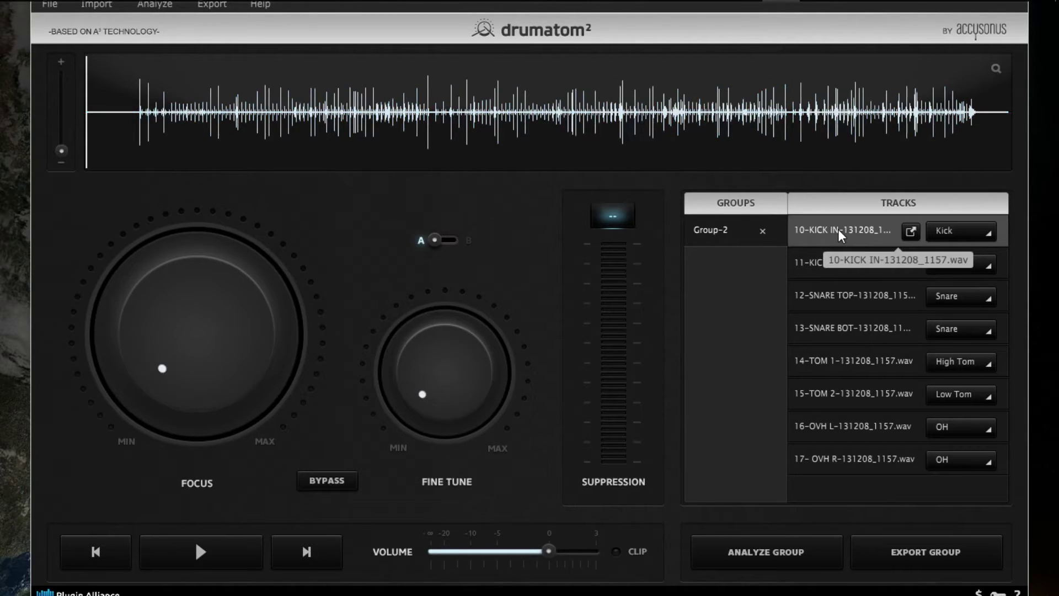
{"action": "left_click", "coordinate": [139, 151]}
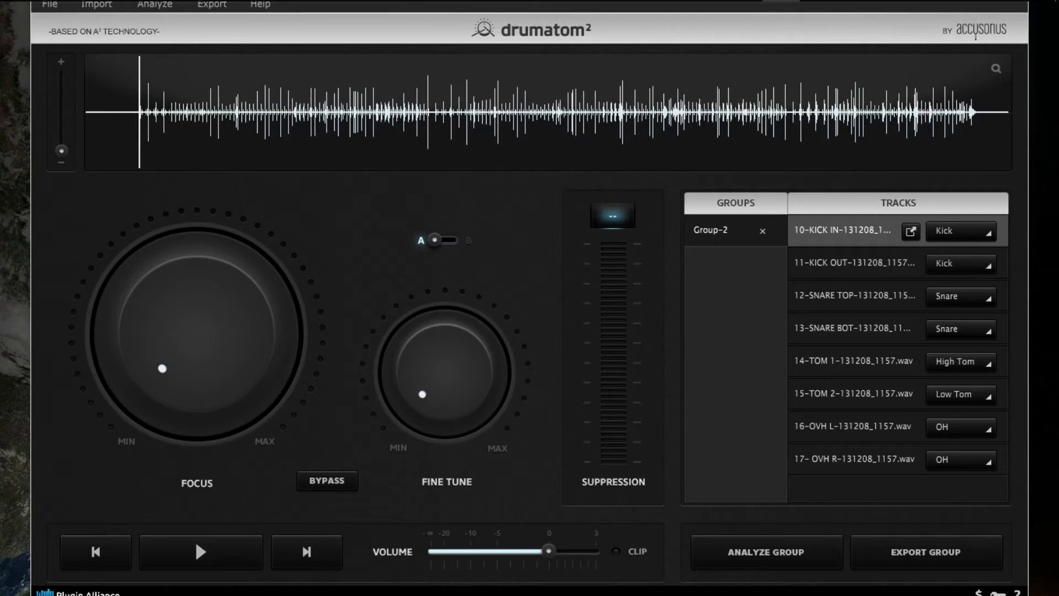
{"action": "left_click", "coordinate": [208, 548]}
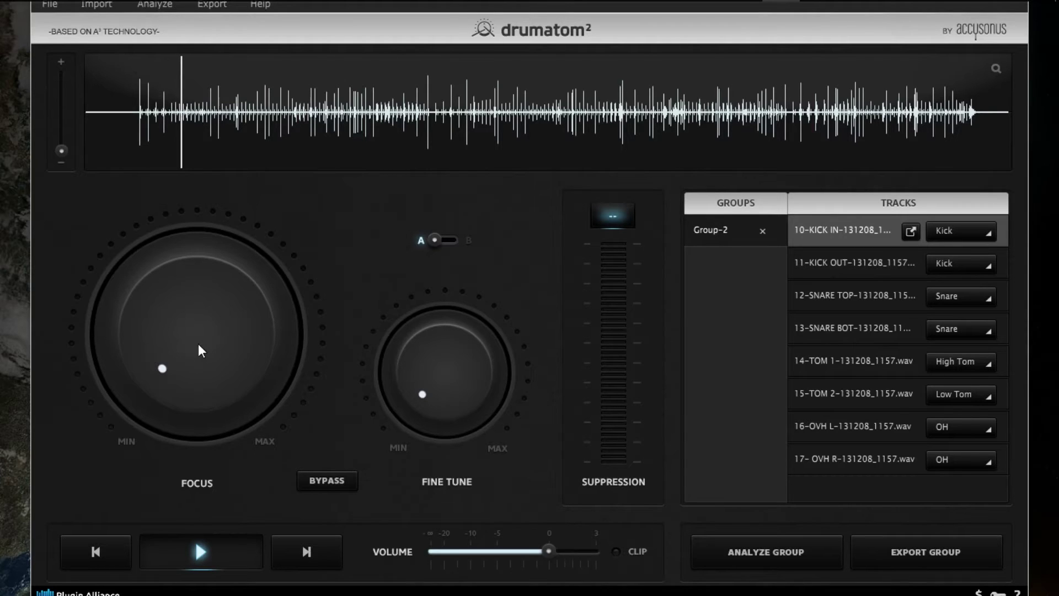
{"action": "left_click_drag", "start_coordinate": [217, 329], "coordinate": [231, 244]}
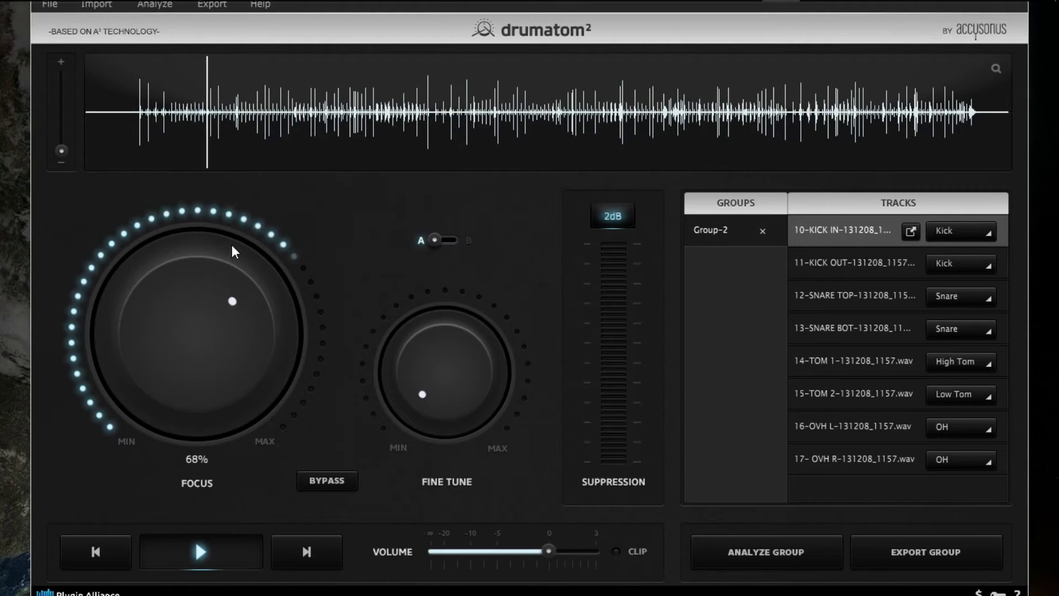
{"action": "left_click_drag", "start_coordinate": [203, 336], "coordinate": [211, 307]}
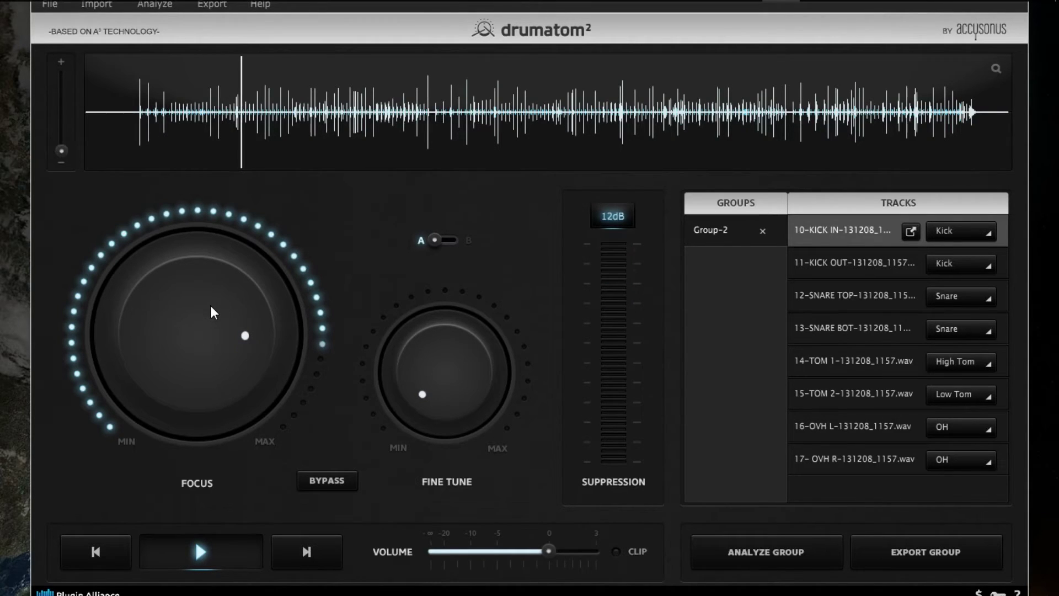
{"action": "left_click", "coordinate": [218, 549]}
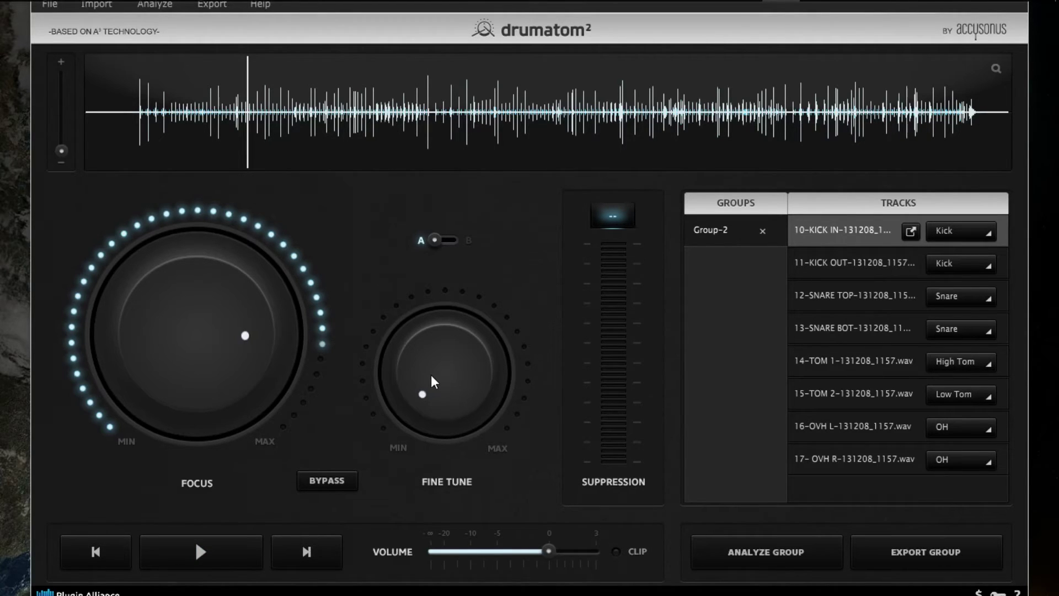
Play the kick in track while trying different Fine Tune amounts, and return Fine Tune to 0%.
{"action": "left_click_drag", "start_coordinate": [435, 374], "coordinate": [457, 419]}
{"action": "left_click", "coordinate": [200, 551]}
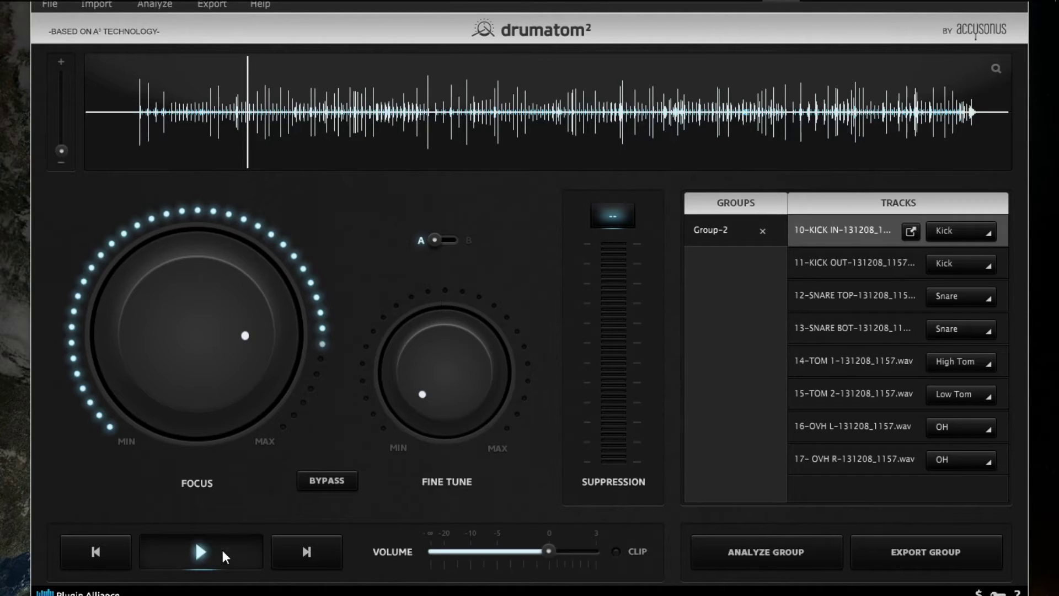
{"action": "left_click_drag", "start_coordinate": [452, 400], "coordinate": [482, 297]}
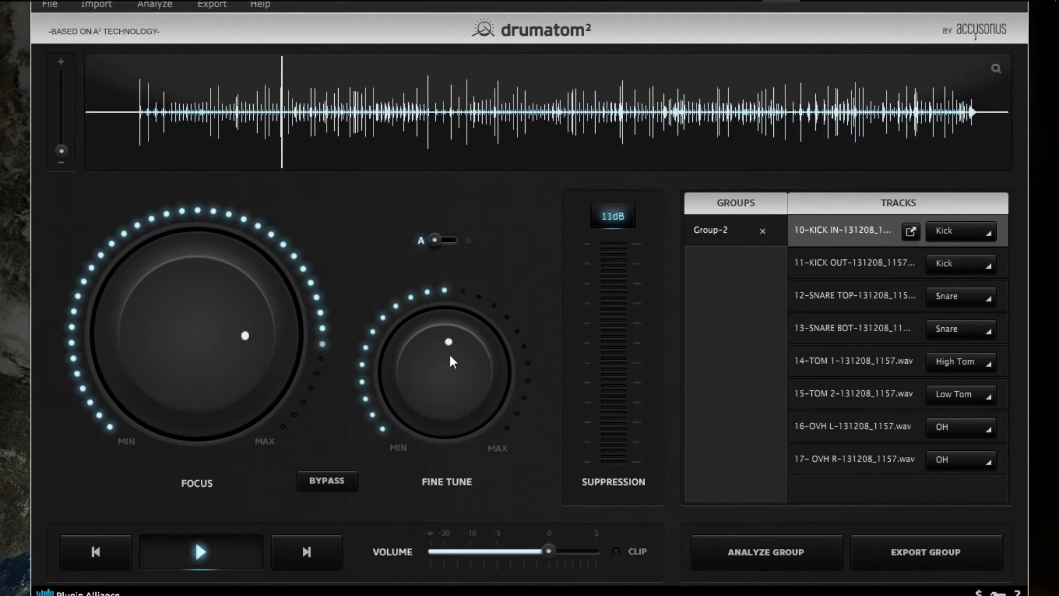
{"action": "left_click_drag", "start_coordinate": [449, 354], "coordinate": [454, 388]}
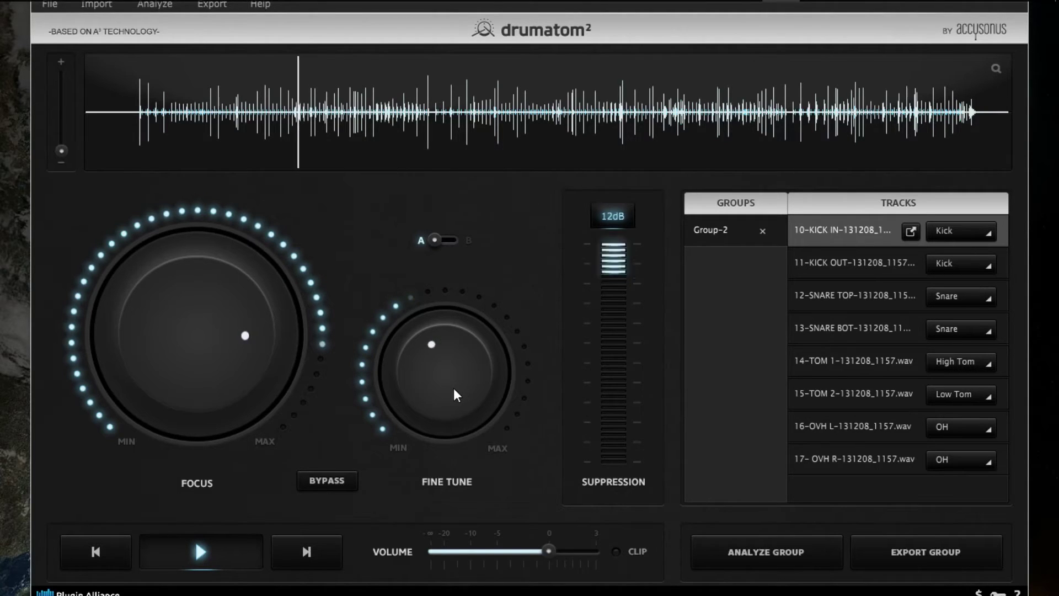
{"action": "left_click_drag", "start_coordinate": [454, 388], "coordinate": [465, 558]}
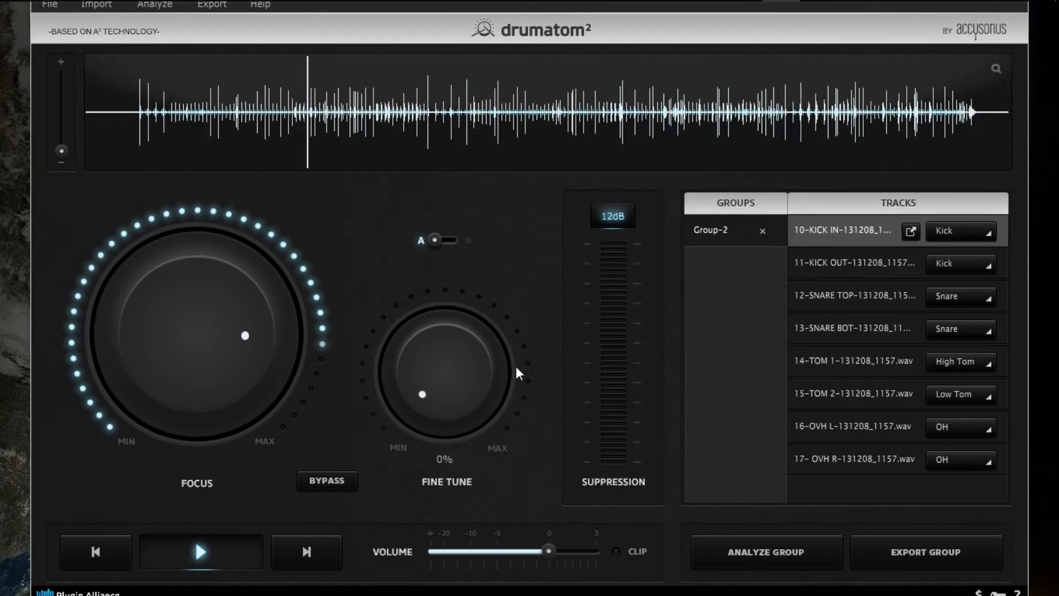
Raise the kick in track's Focus to maximum, lower it again to just over four fifths, and stop playback.
{"action": "left_click_drag", "start_coordinate": [163, 376], "coordinate": [257, 12]}
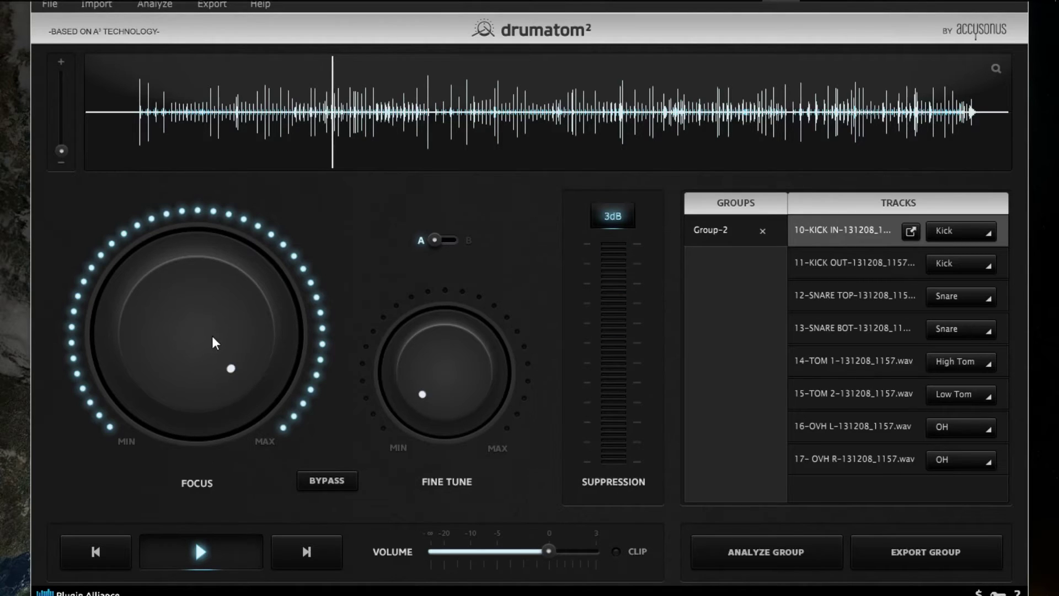
{"action": "left_click_drag", "start_coordinate": [226, 313], "coordinate": [233, 339]}
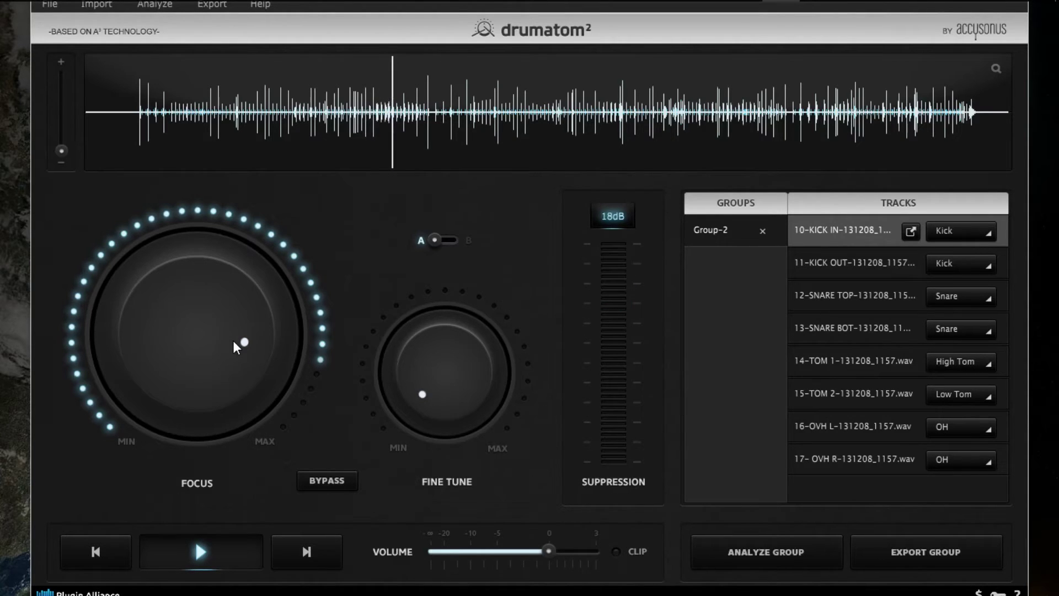
{"action": "left_click", "coordinate": [221, 546]}
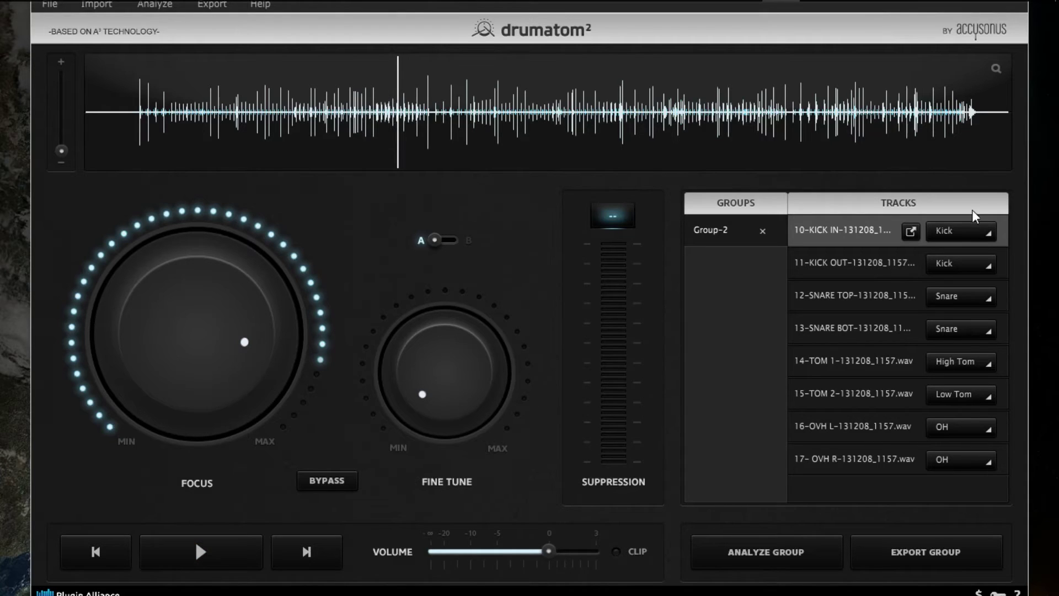
Play 11-KICK OUT from the first drum hit and raise its Focus to about three quarters of the range.
{"action": "left_click", "coordinate": [886, 271]}
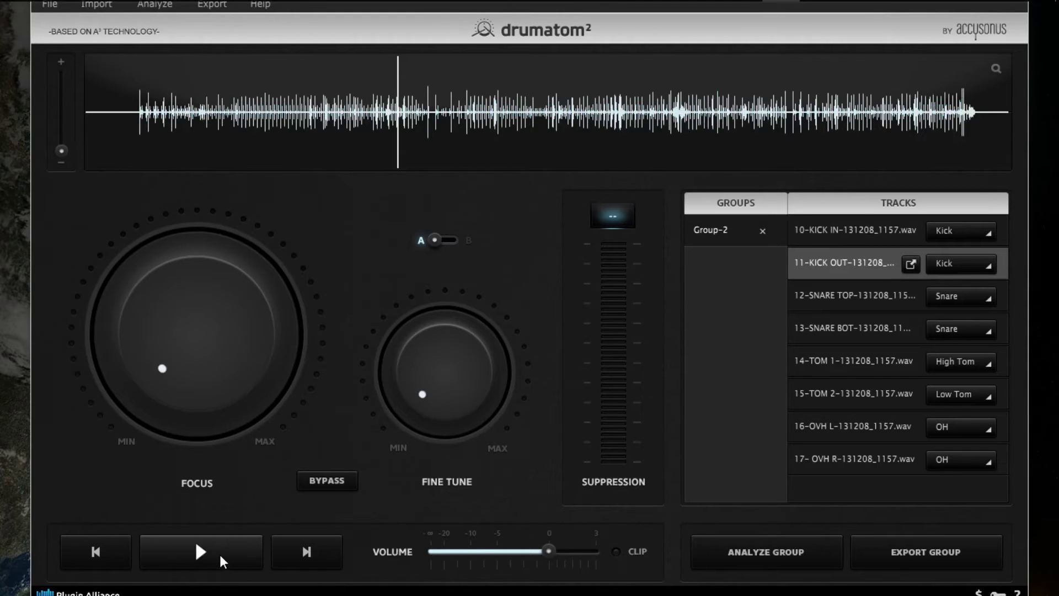
{"action": "left_click", "coordinate": [141, 145]}
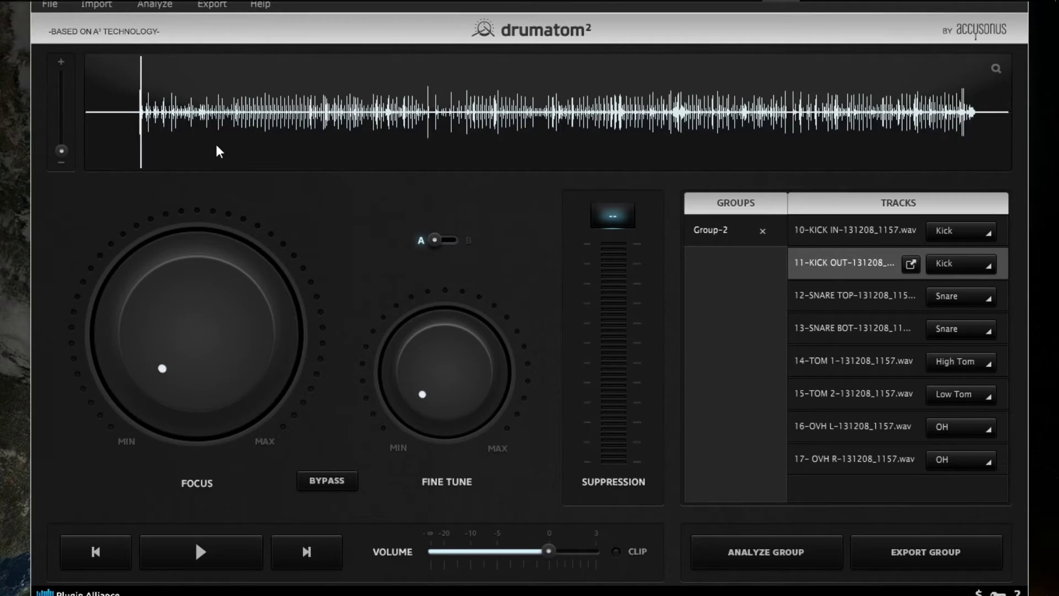
{"action": "left_click", "coordinate": [225, 552]}
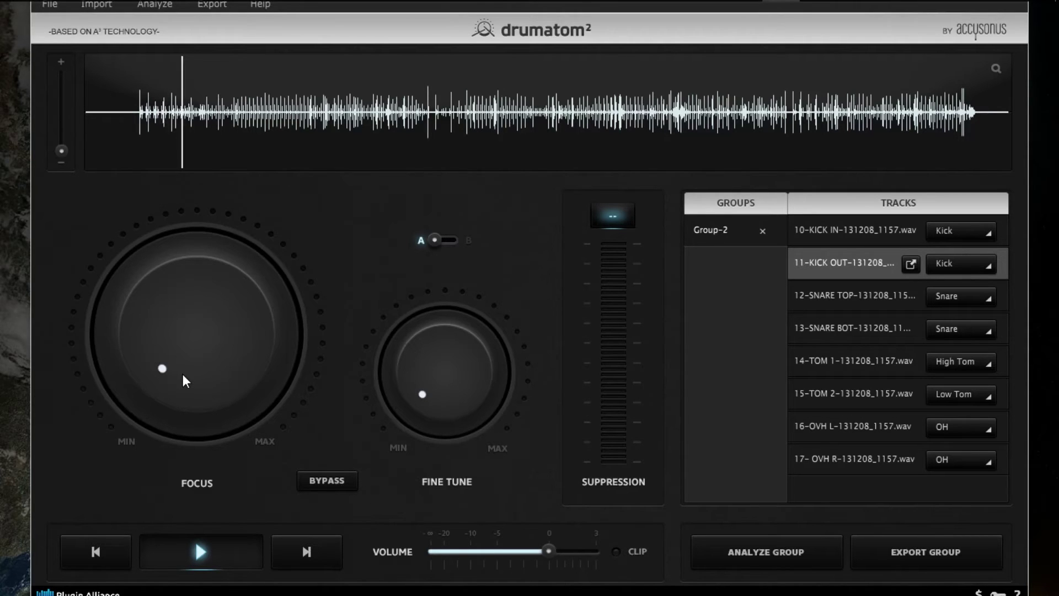
{"action": "left_click_drag", "start_coordinate": [184, 369], "coordinate": [192, 258]}
{"action": "left_click_drag", "start_coordinate": [177, 401], "coordinate": [184, 365]}
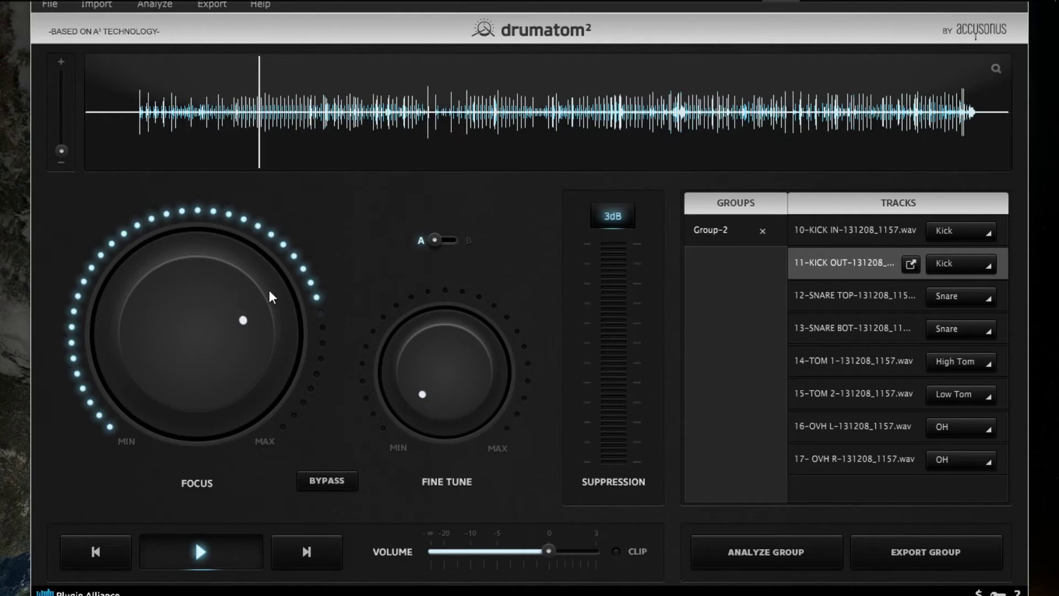
{"action": "mouse_move", "coordinate": [269, 290]}
{"action": "left_mouse_down"}
{"action": "mouse_move", "coordinate": [270, 328]}
{"action": "mouse_move", "coordinate": [269, 289]}
{"action": "left_mouse_up"}
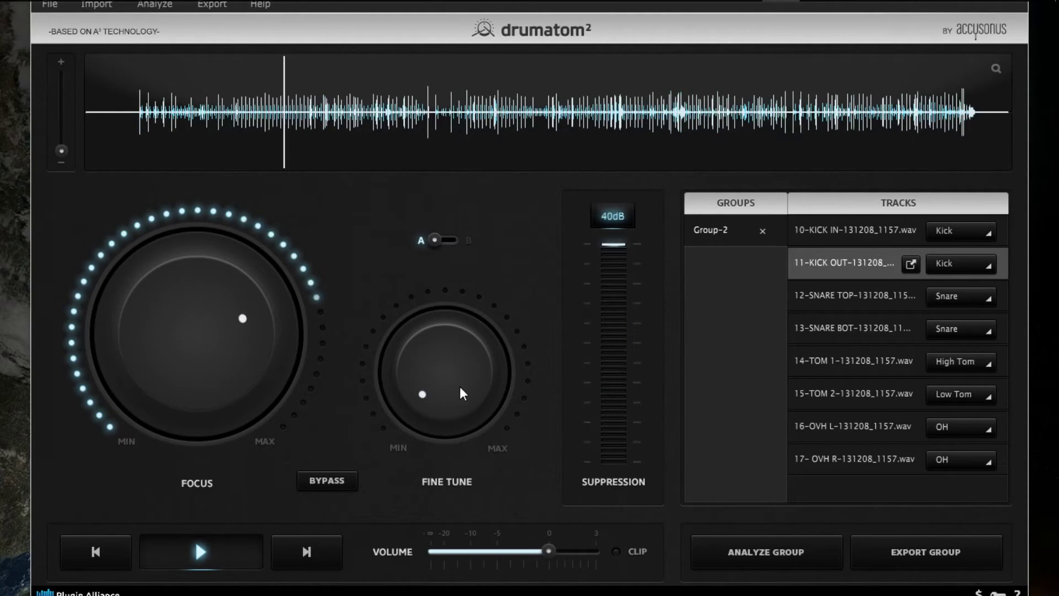
Try raising the kick out track's Fine Tune to 36% and above 60%, and return it to 0%.
{"action": "left_click_drag", "start_coordinate": [459, 386], "coordinate": [464, 319]}
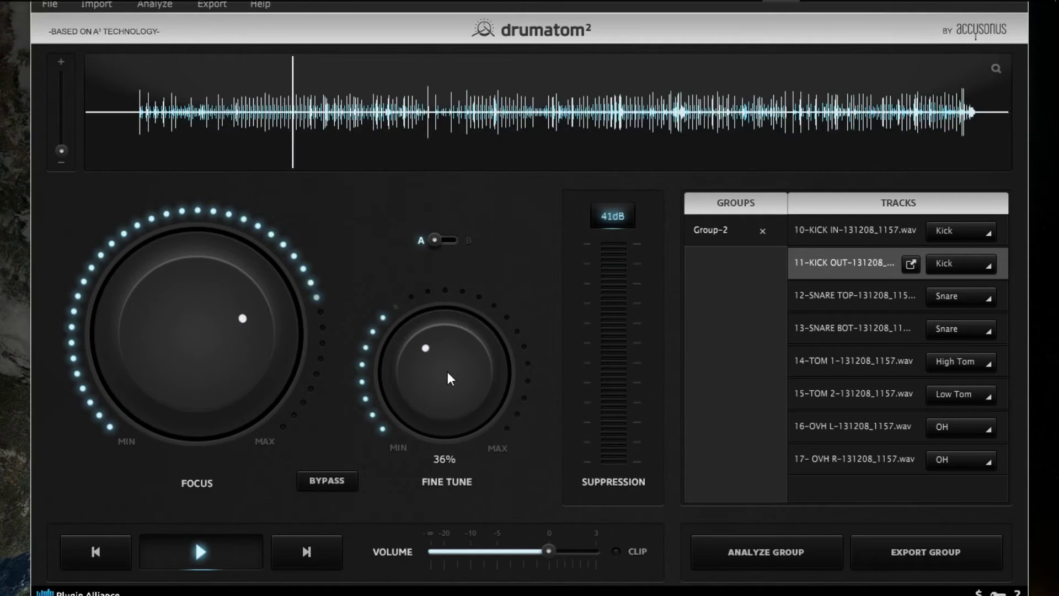
{"action": "left_click_drag", "start_coordinate": [448, 372], "coordinate": [462, 309]}
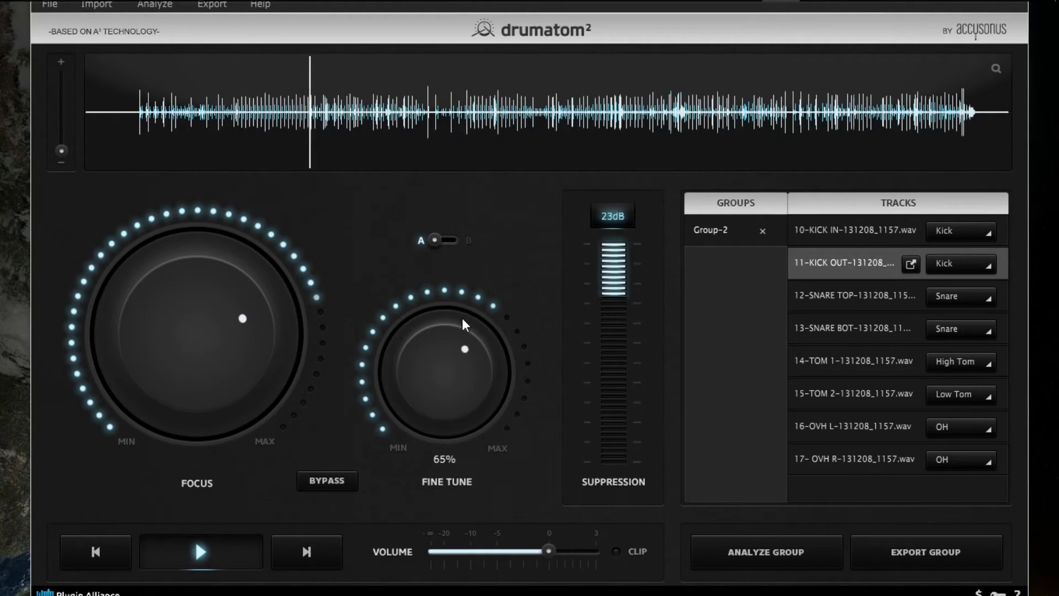
{"action": "left_click_drag", "start_coordinate": [448, 409], "coordinate": [478, 503]}
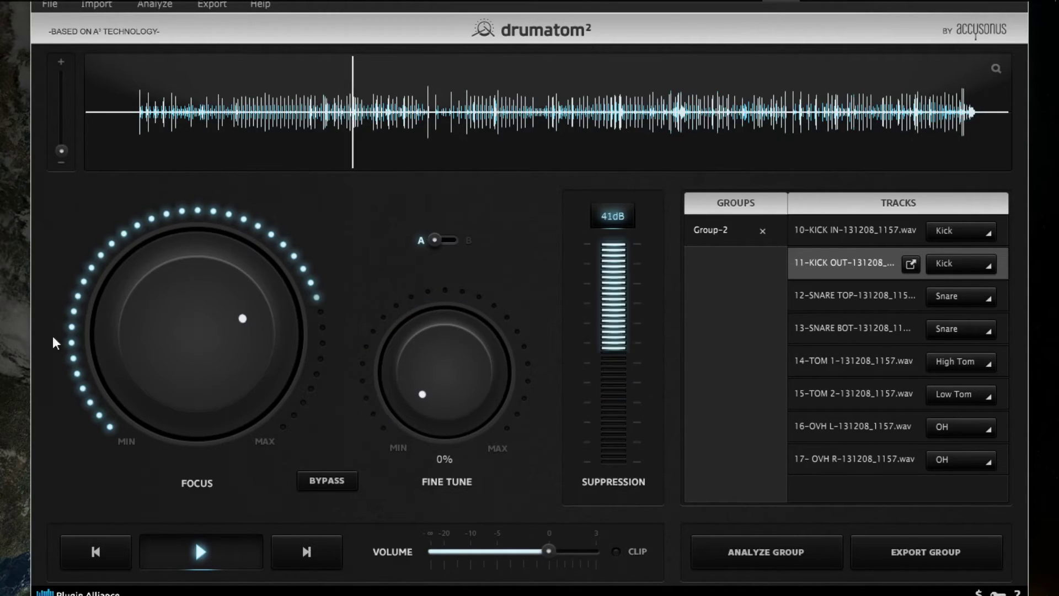
Set the kick out track's Focus to 81% and stop playback.
{"action": "left_click_drag", "start_coordinate": [159, 343], "coordinate": [163, 339]}
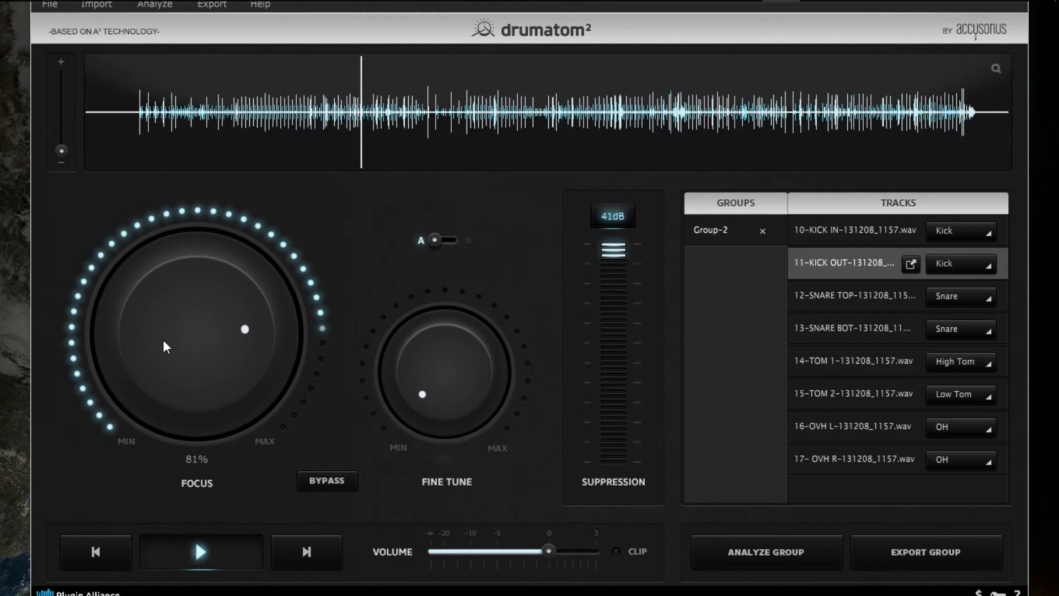
{"action": "left_click", "coordinate": [195, 549]}
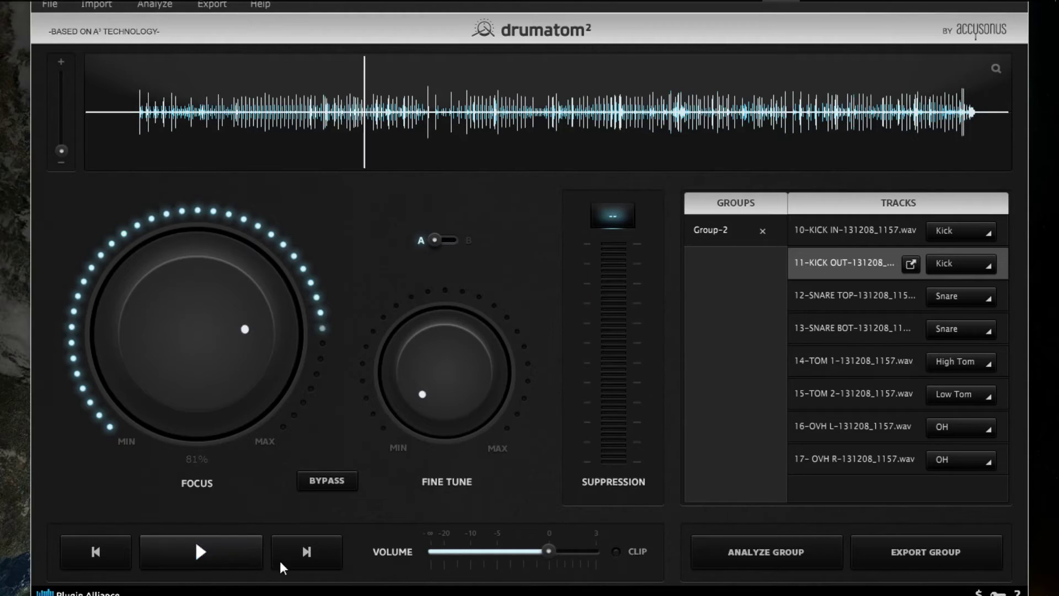
Play 12-SNARE TOP from the first drum hit, raise its Focus to 100% and bring it down to 84%.
{"action": "left_click", "coordinate": [885, 309]}
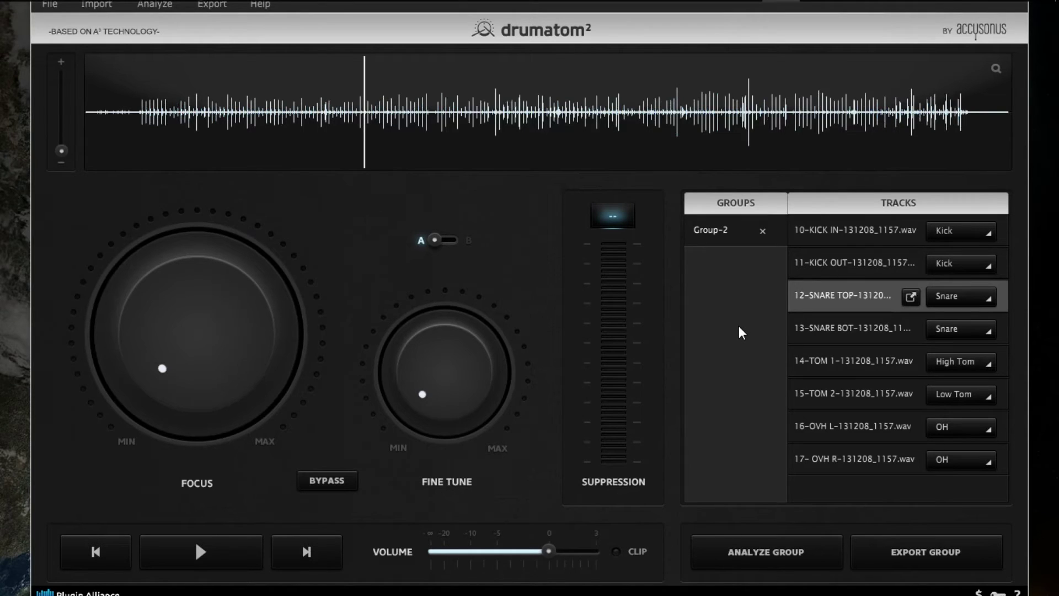
{"action": "left_click", "coordinate": [144, 140]}
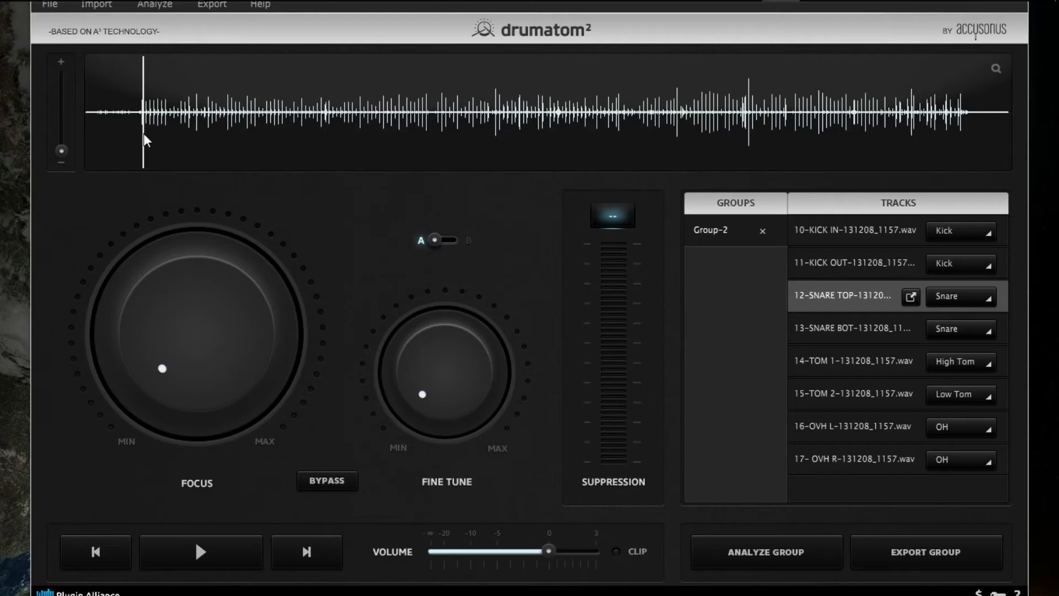
{"action": "left_click", "coordinate": [232, 551]}
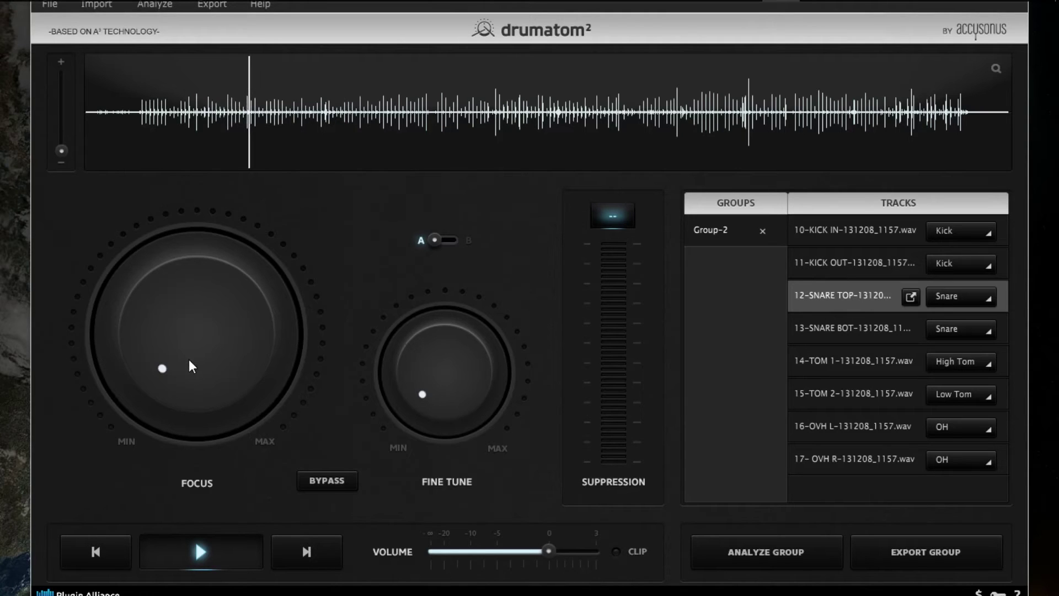
{"action": "left_click_drag", "start_coordinate": [213, 392], "coordinate": [214, 198]}
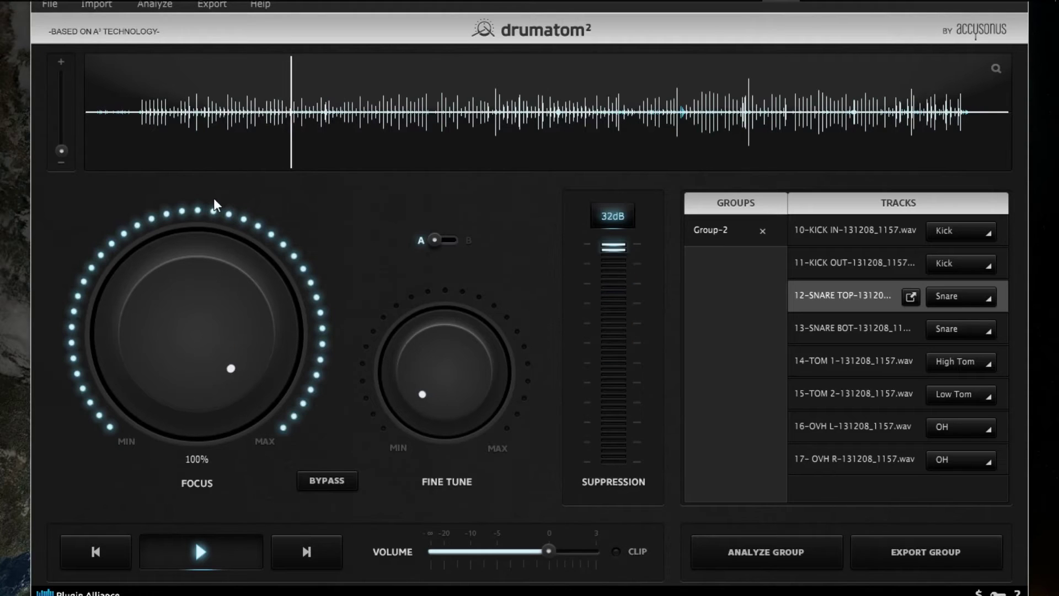
{"action": "left_click_drag", "start_coordinate": [214, 360], "coordinate": [238, 352]}
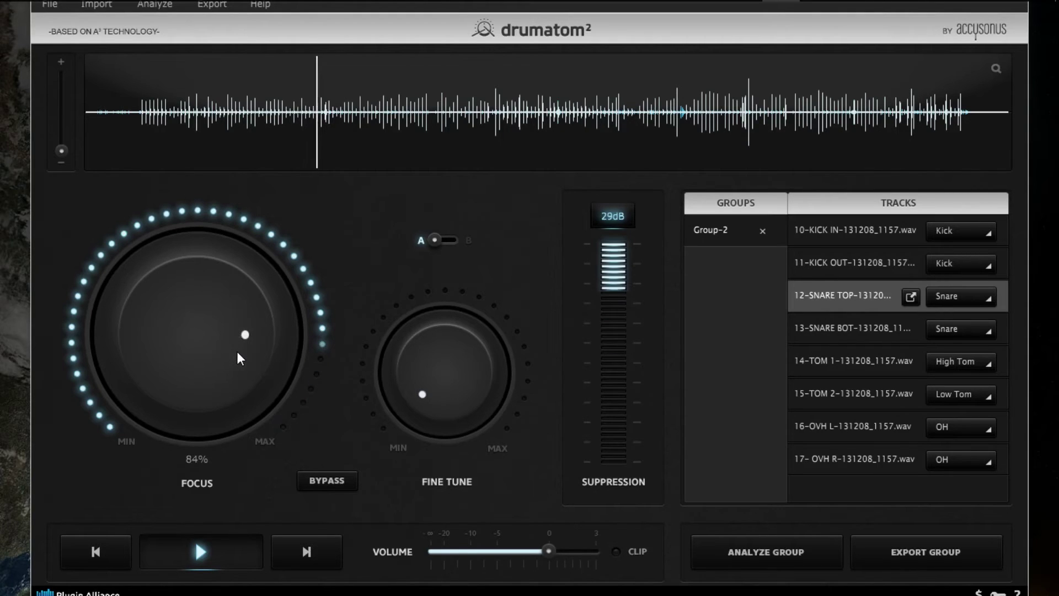
Try raising the snare top track's Fine Tune, return it to 0%, nudge Focus slightly higher and stop playback.
{"action": "left_click_drag", "start_coordinate": [429, 390], "coordinate": [437, 307]}
{"action": "left_click_drag", "start_coordinate": [440, 373], "coordinate": [473, 518]}
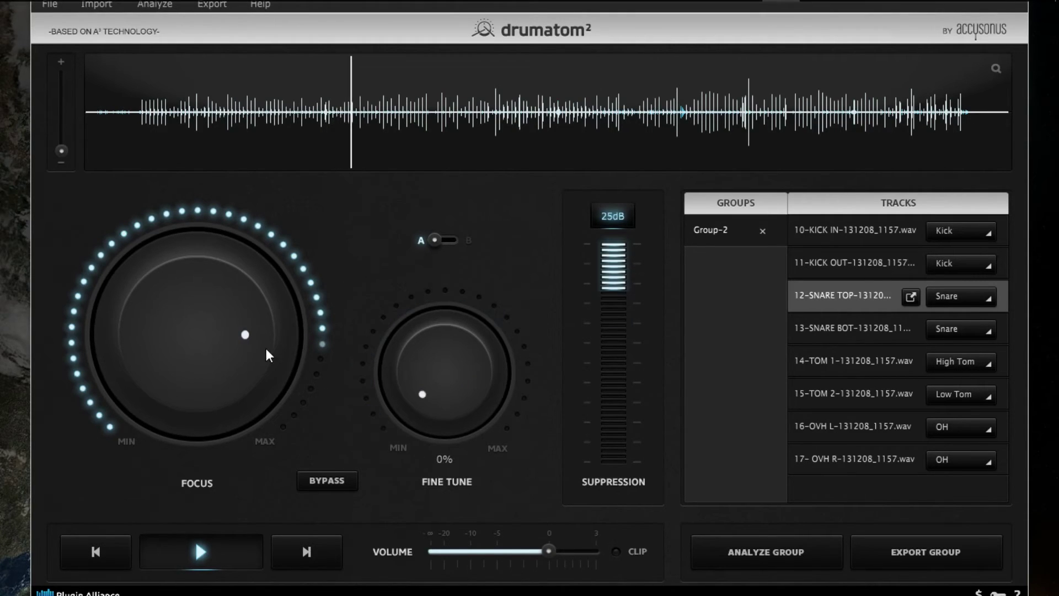
{"action": "left_click_drag", "start_coordinate": [266, 349], "coordinate": [266, 346]}
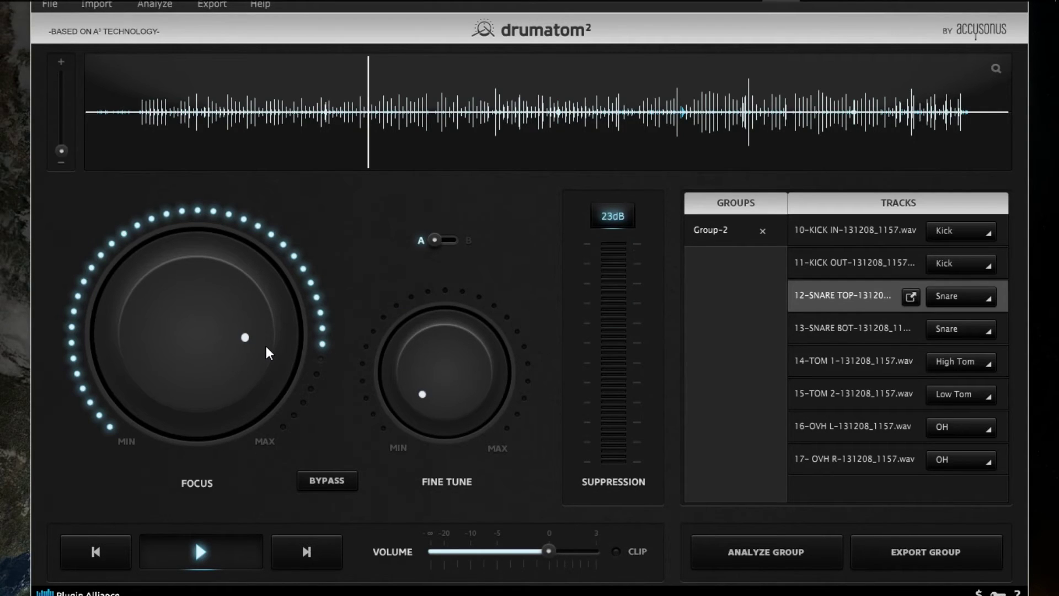
{"action": "left_click", "coordinate": [233, 553]}
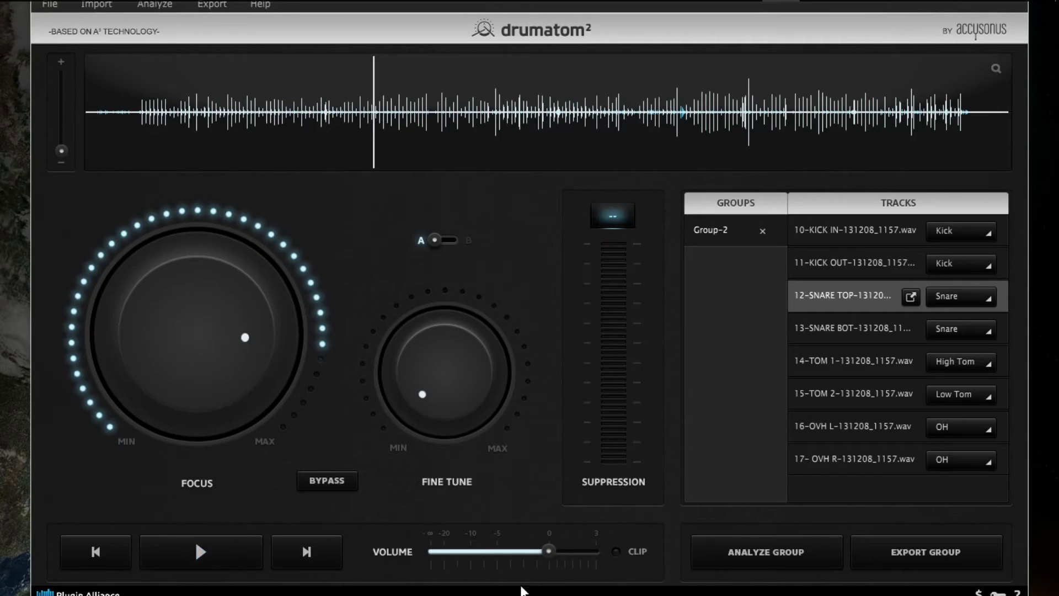
Compare the left and right overhead tracks by ear from the first drum hit, and view both tom tracks' waveforms.
{"action": "left_click", "coordinate": [826, 429]}
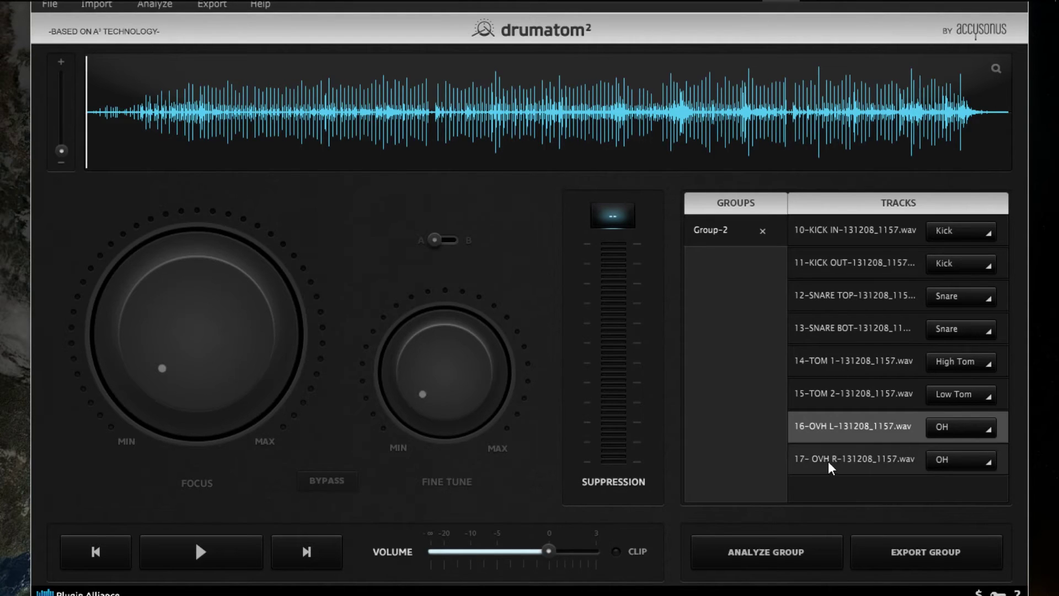
{"action": "left_click", "coordinate": [831, 459]}
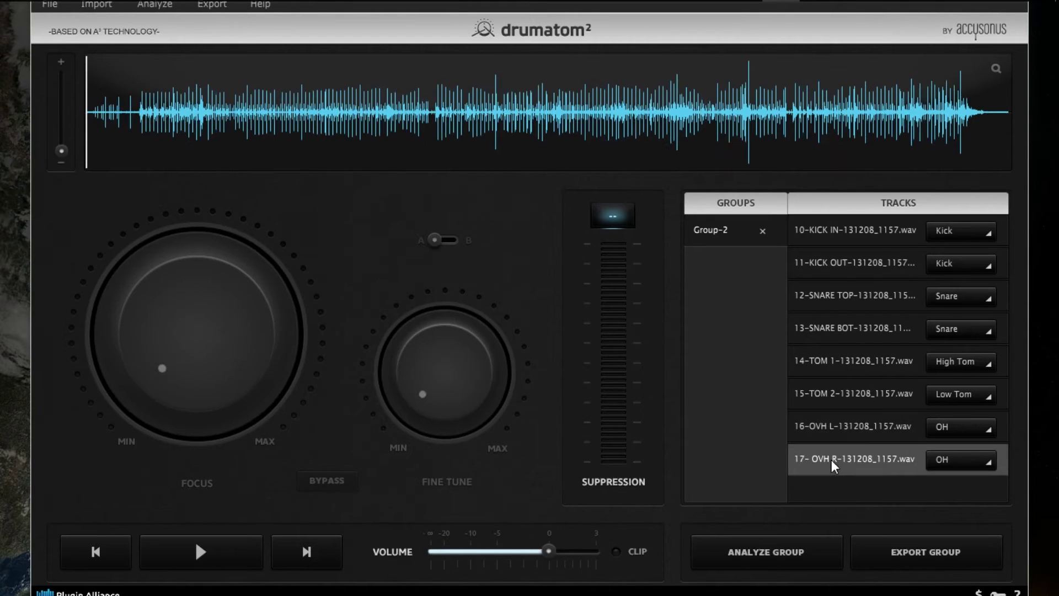
{"action": "left_click", "coordinate": [894, 428]}
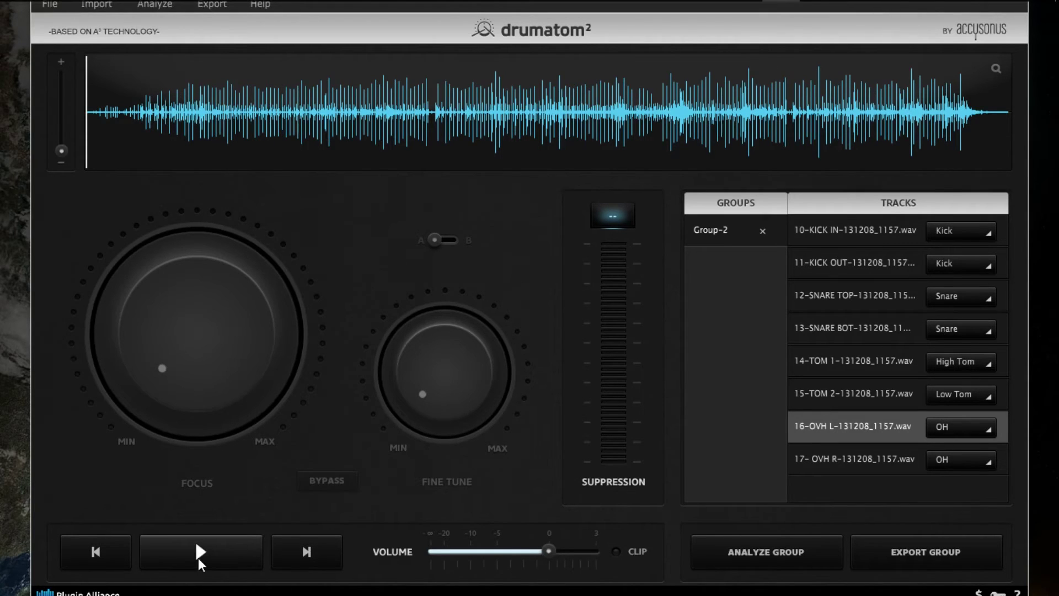
{"action": "left_click", "coordinate": [149, 153]}
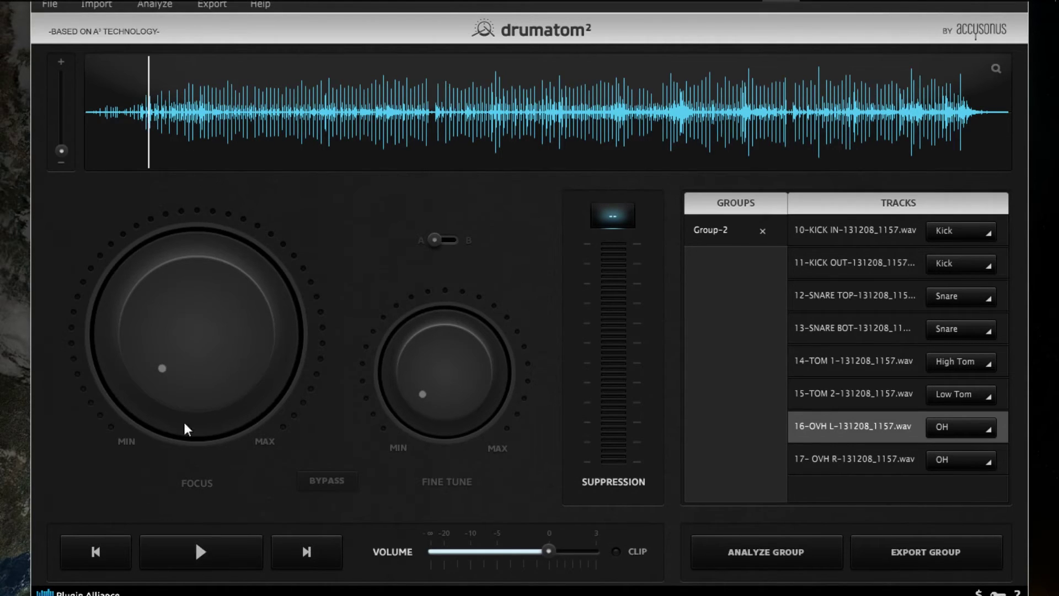
{"action": "left_click", "coordinate": [220, 556]}
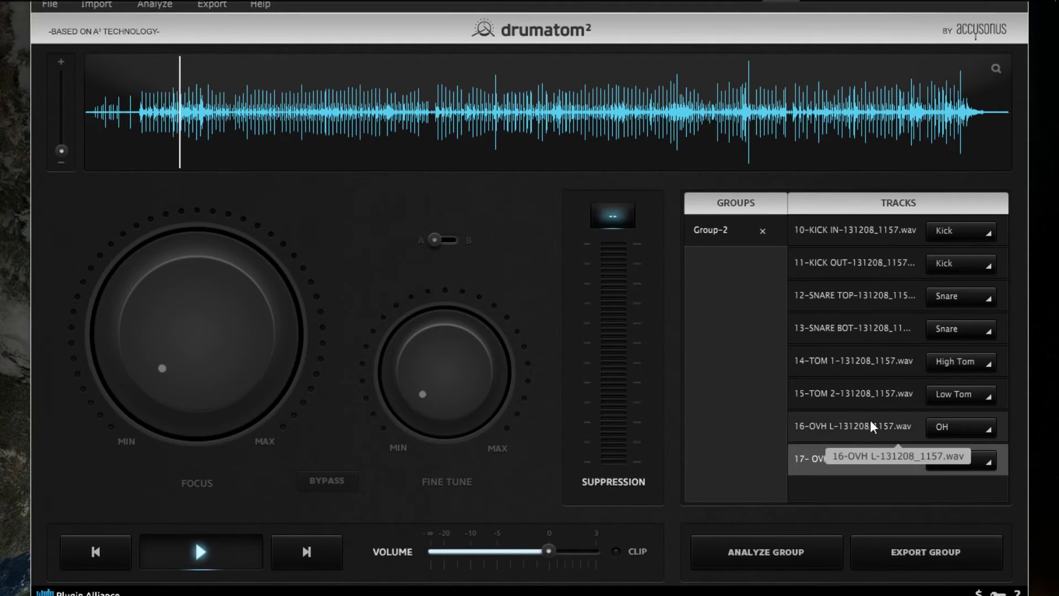
{"action": "left_click", "coordinate": [877, 433]}
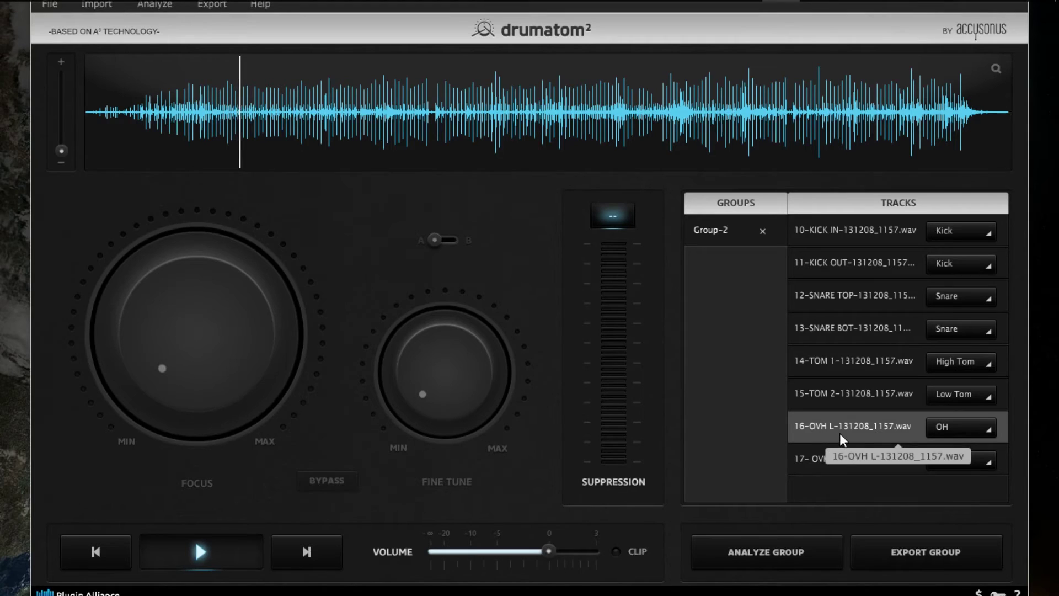
{"action": "left_click", "coordinate": [842, 452]}
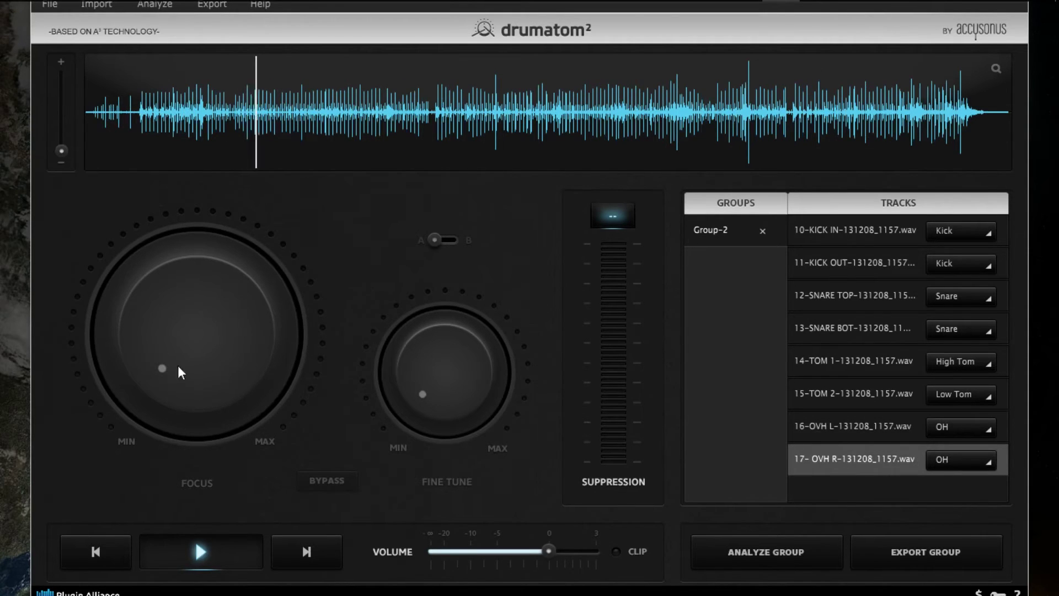
{"action": "left_click", "coordinate": [220, 555]}
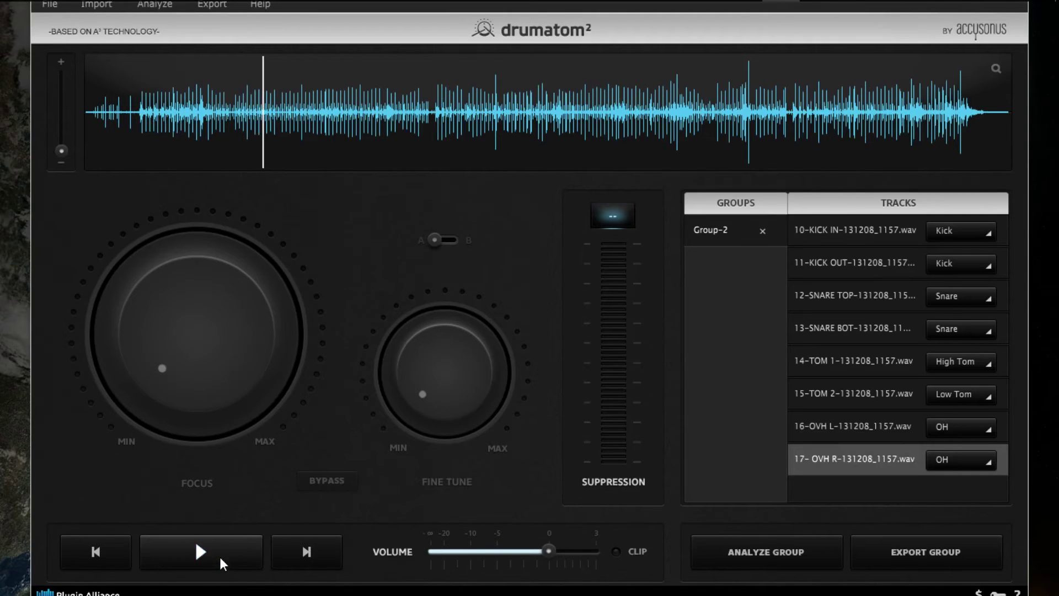
{"action": "left_click", "coordinate": [850, 389]}
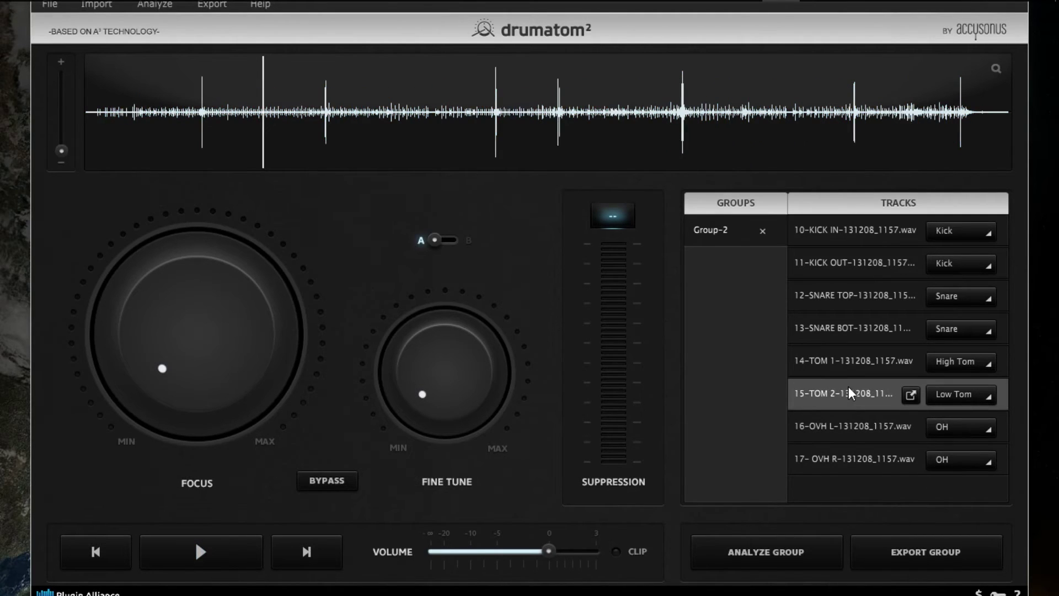
{"action": "left_click", "coordinate": [844, 353]}
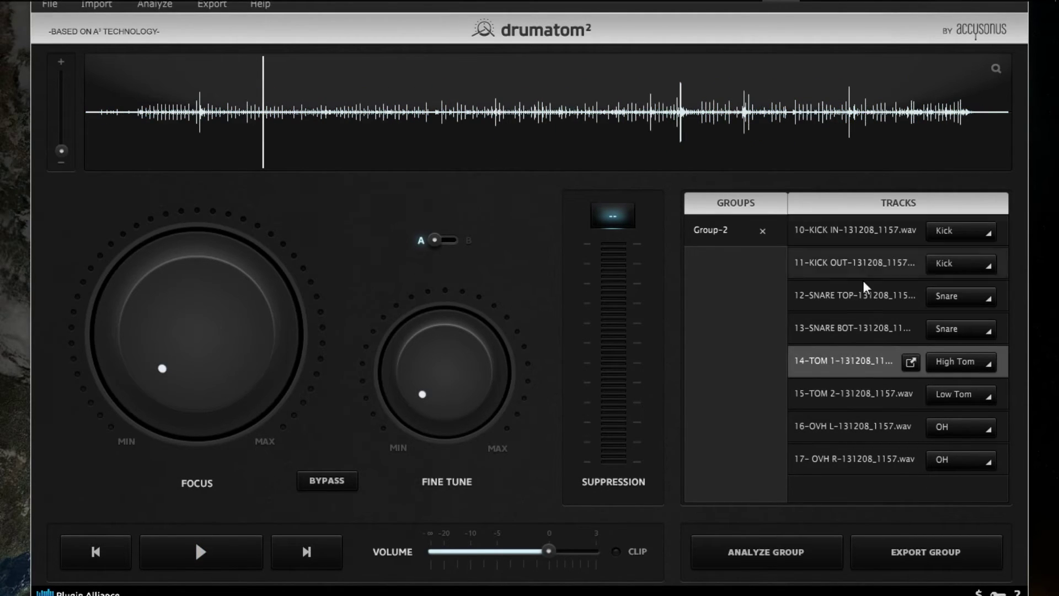
Play 13-SNARE BOT, try its Focus up to maximum, settle it at just over a third of the range and stop playback.
{"action": "left_click", "coordinate": [882, 328]}
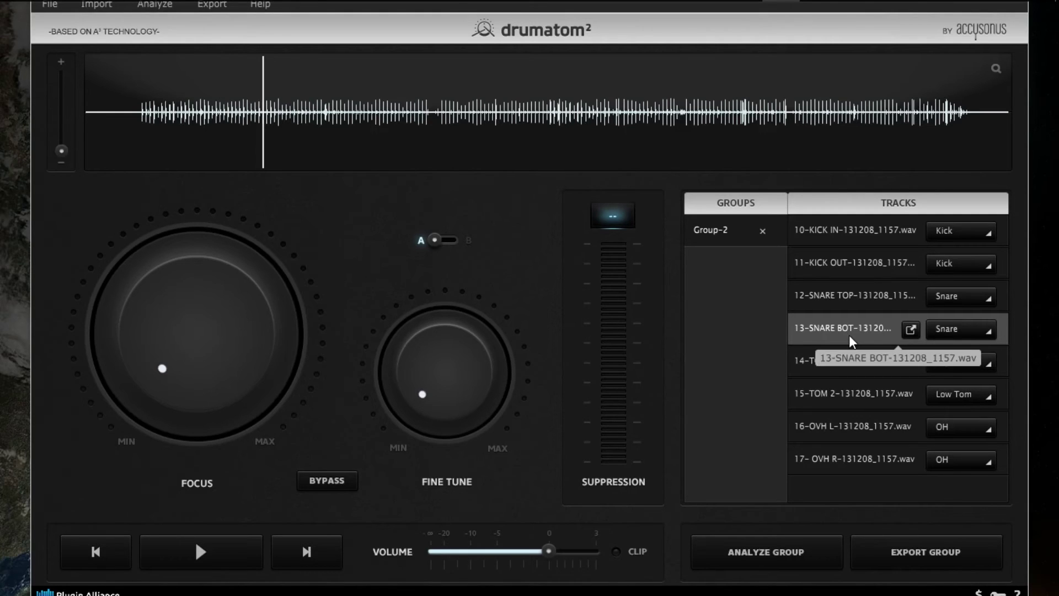
{"action": "left_click", "coordinate": [247, 551]}
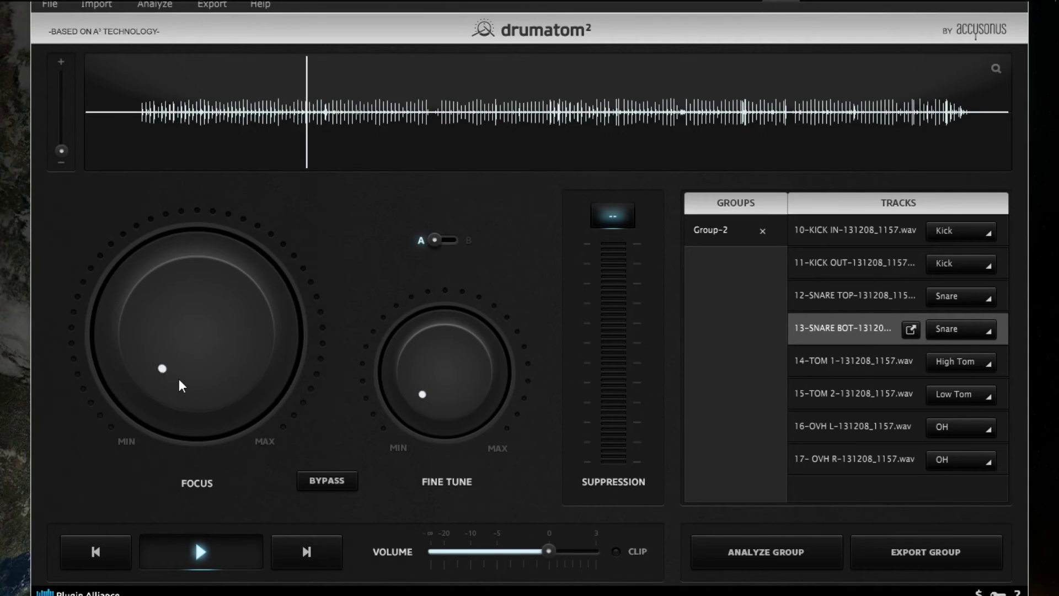
{"action": "left_click_drag", "start_coordinate": [178, 379], "coordinate": [195, 297]}
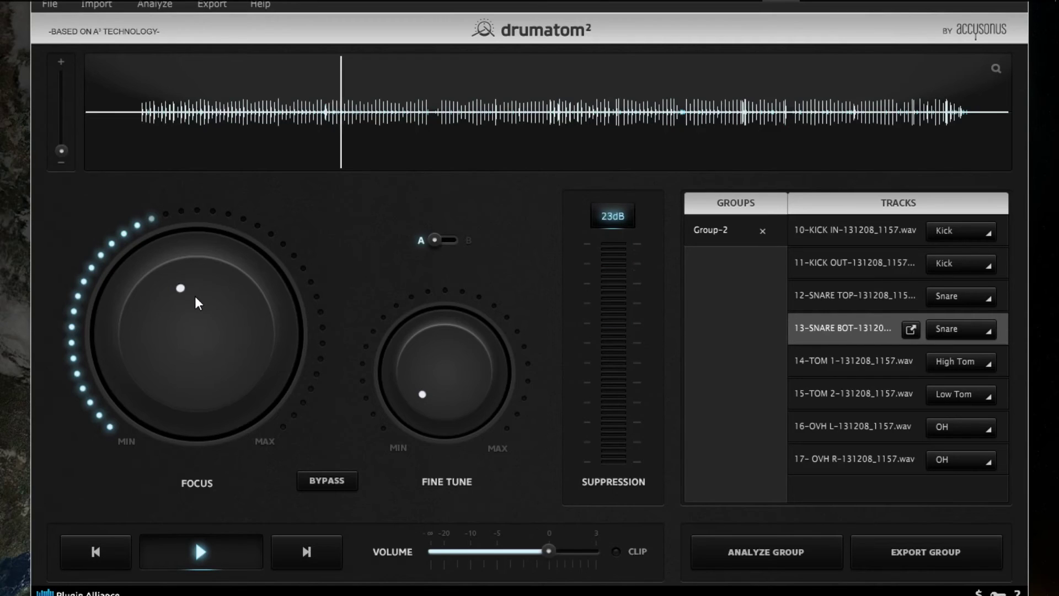
{"action": "left_click_drag", "start_coordinate": [196, 298], "coordinate": [216, 154]}
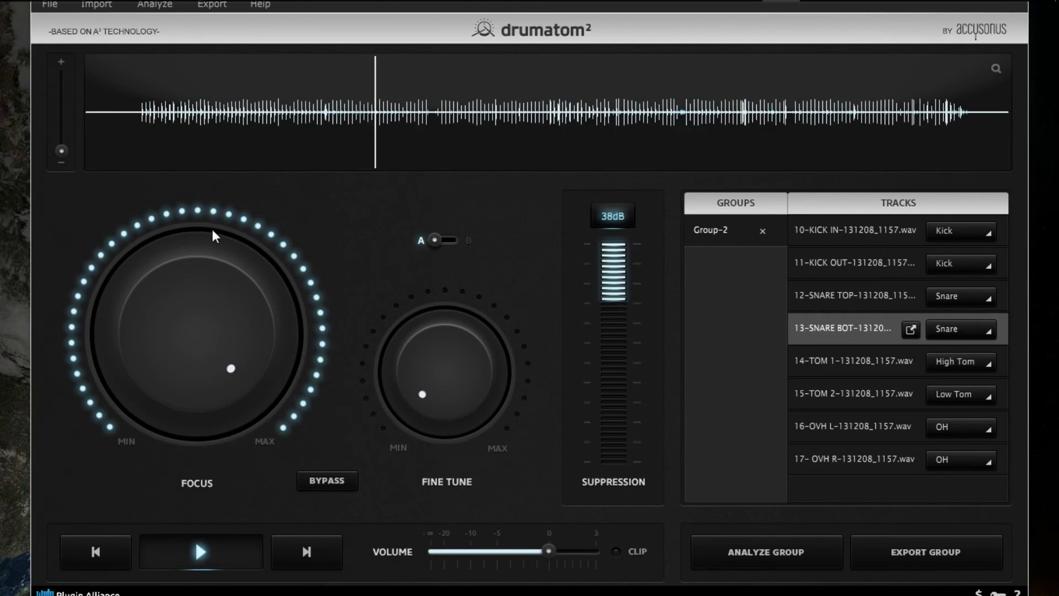
{"action": "left_click_drag", "start_coordinate": [213, 231], "coordinate": [224, 440]}
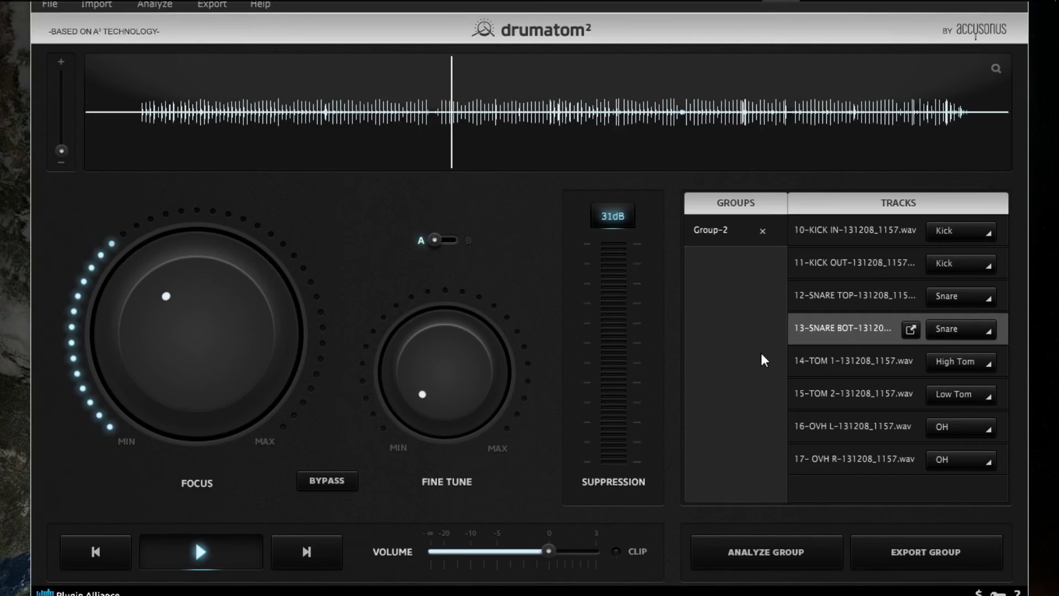
{"action": "left_click", "coordinate": [210, 561]}
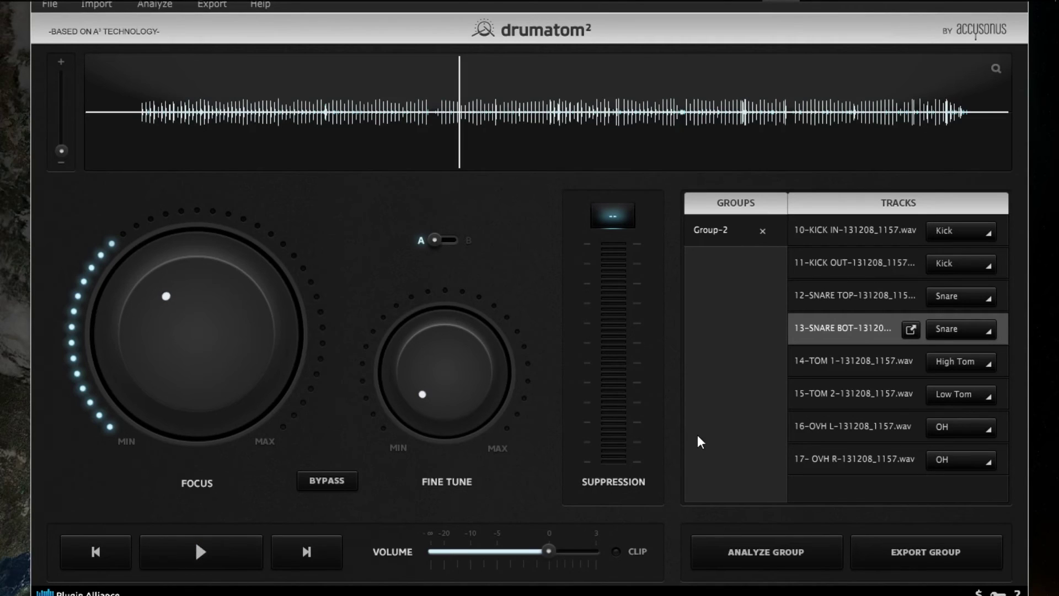
Audition 14-TOM 1 from its tallest tom hit and from the quieter passage before it, and stop playback.
{"action": "left_click", "coordinate": [808, 361]}
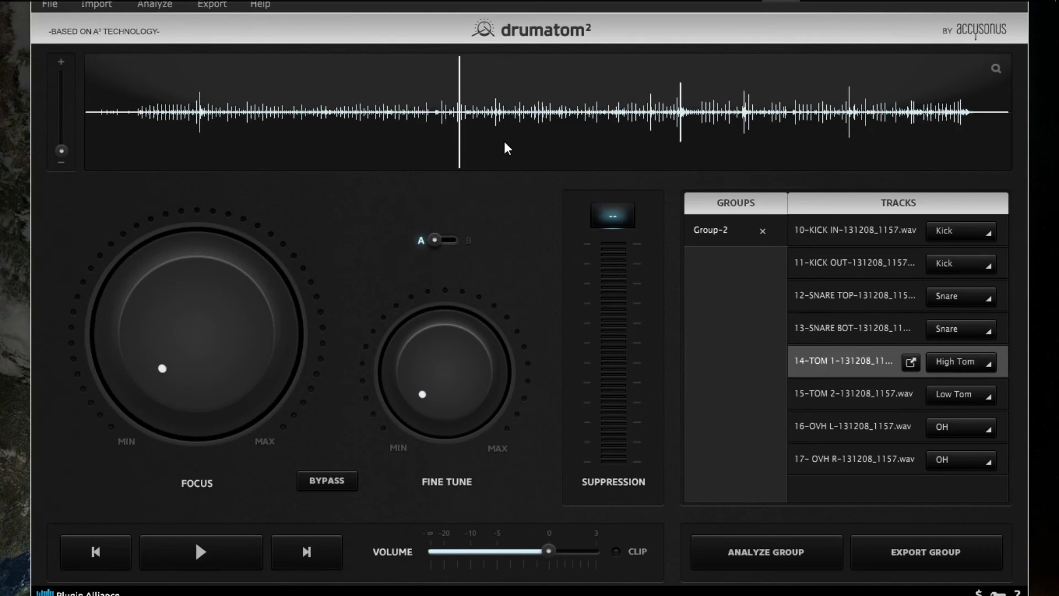
{"action": "scroll", "coordinate": [504, 142], "scroll_direction": "up", "scroll_amount": 3}
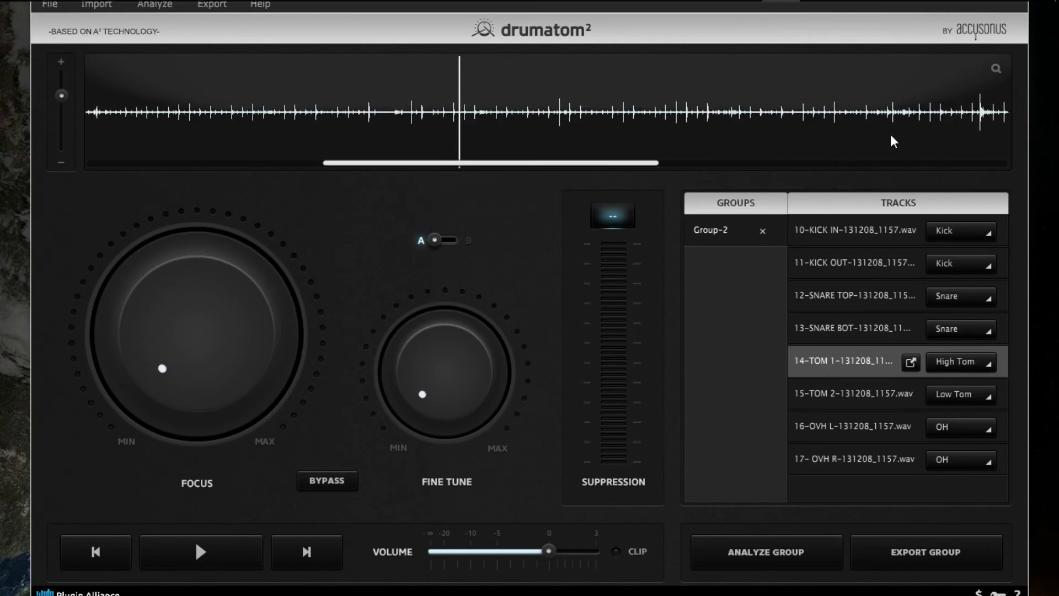
{"action": "scroll", "coordinate": [891, 136], "scroll_direction": "down", "scroll_amount": 3}
{"action": "scroll", "coordinate": [892, 142], "scroll_direction": "up", "scroll_amount": 2}
{"action": "scroll", "coordinate": [891, 141], "scroll_direction": "down", "scroll_amount": 2}
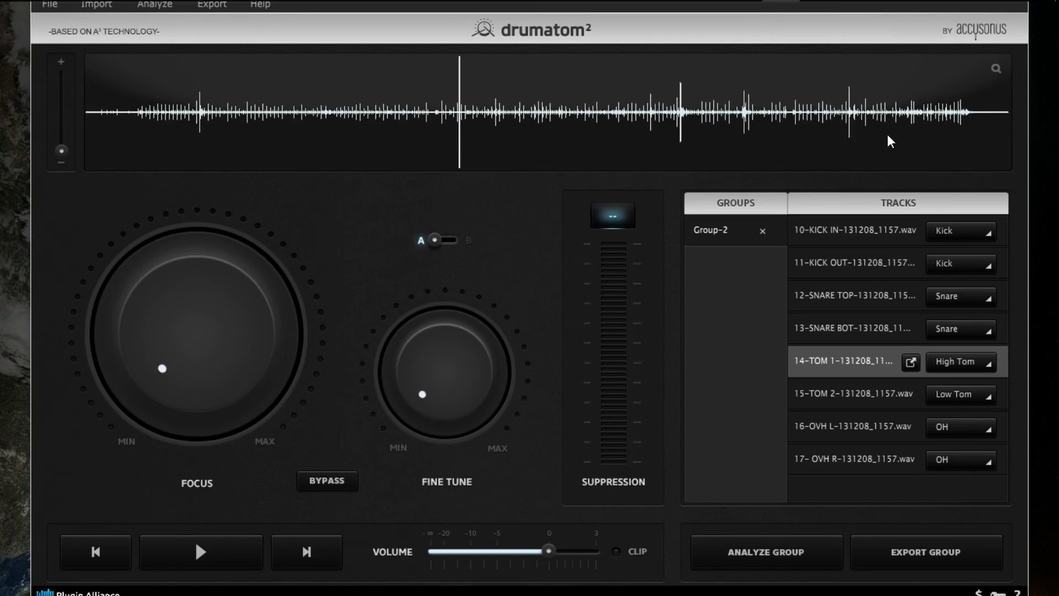
{"action": "scroll", "coordinate": [891, 141], "scroll_direction": "up", "scroll_amount": 5}
{"action": "scroll", "coordinate": [888, 135], "scroll_direction": "down", "scroll_amount": 5}
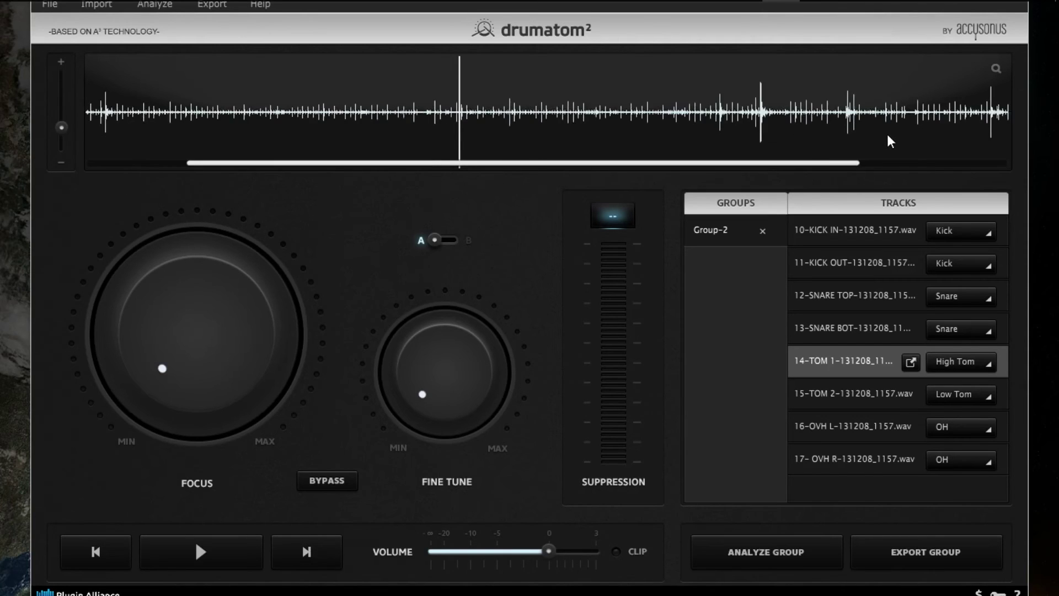
{"action": "scroll", "coordinate": [768, 104], "scroll_direction": "up", "scroll_amount": 1}
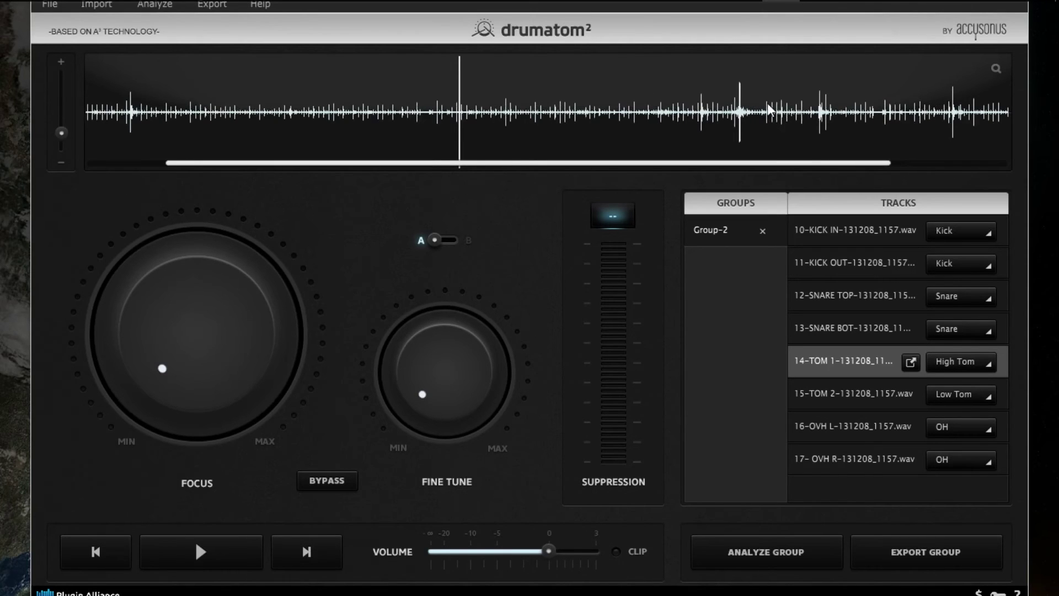
{"action": "left_click", "coordinate": [735, 137]}
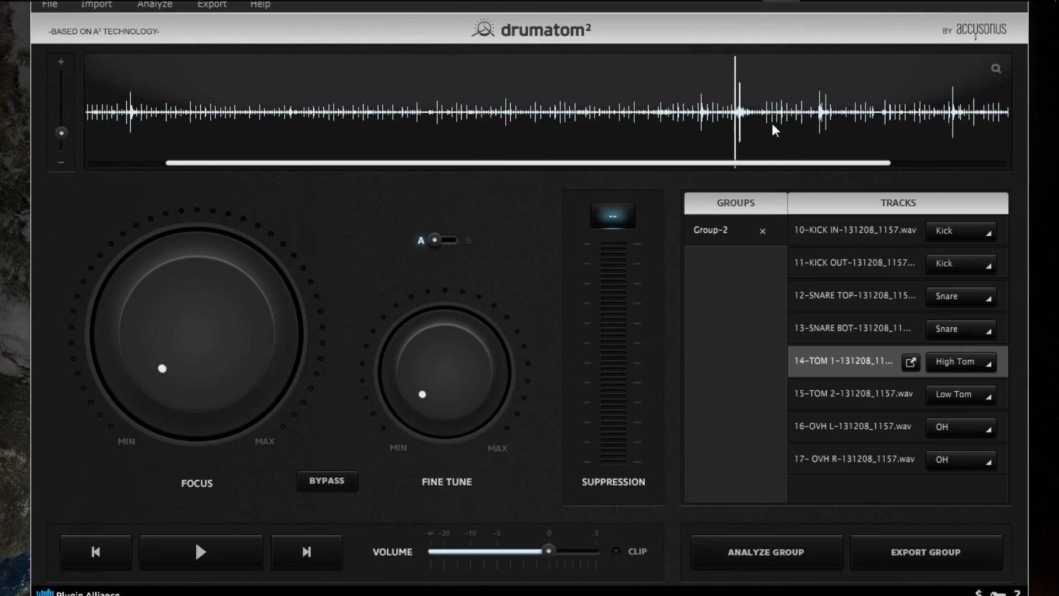
{"action": "left_click", "coordinate": [198, 560]}
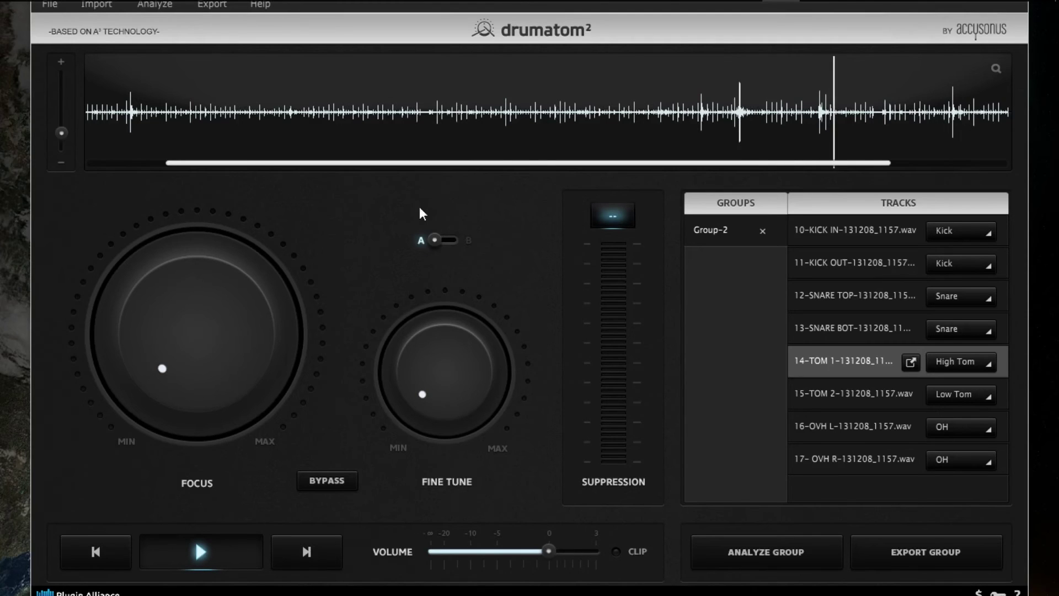
{"action": "left_click", "coordinate": [517, 148]}
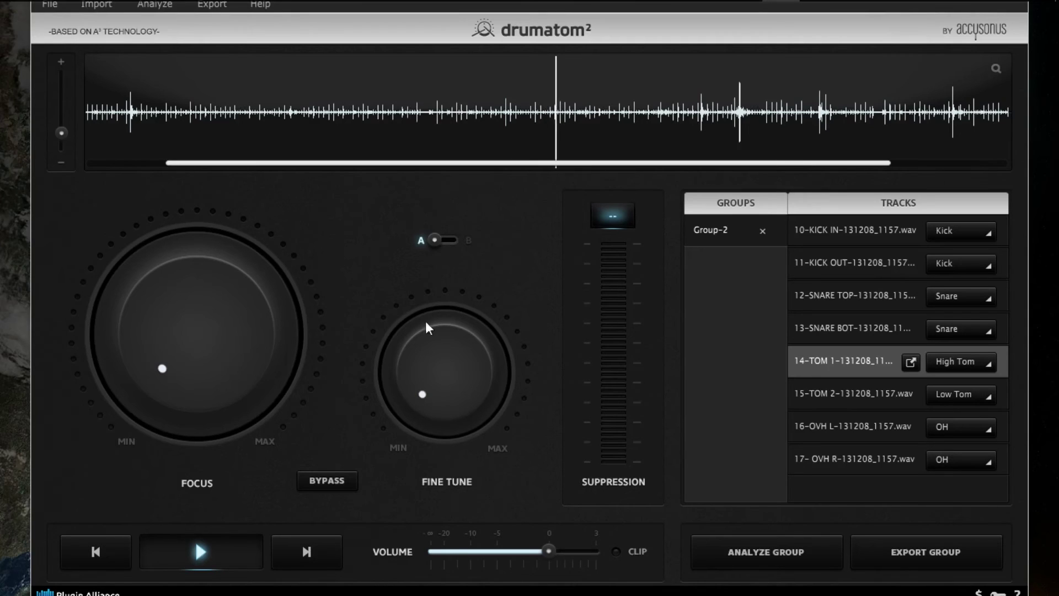
{"action": "left_click", "coordinate": [258, 556]}
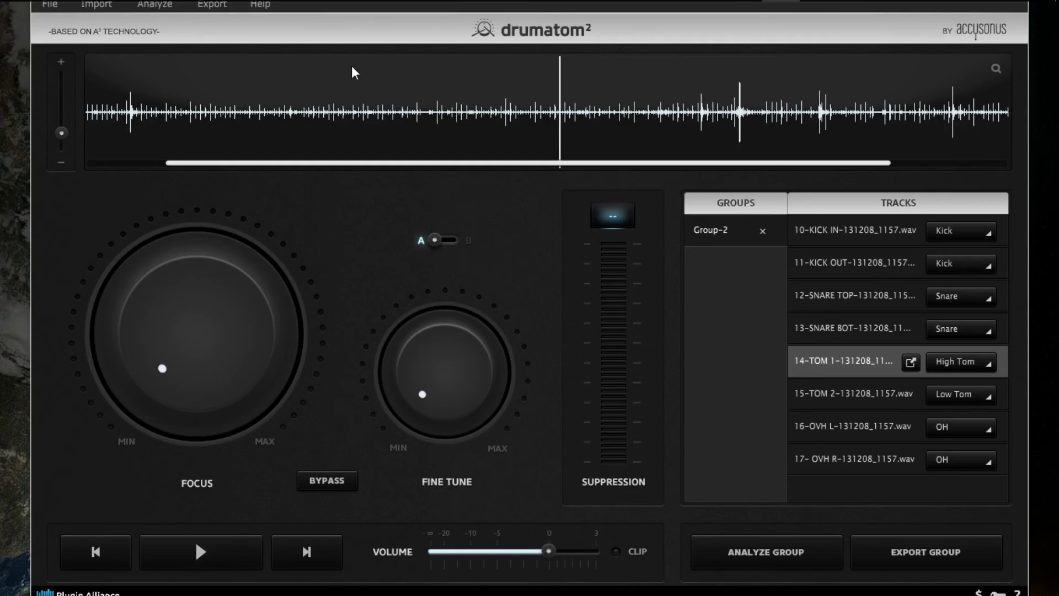
Play 14-TOM 1 from the quieter hit before its tallest one, try a high Focus, return it to 0% and stop playback.
{"action": "left_click", "coordinate": [701, 134]}
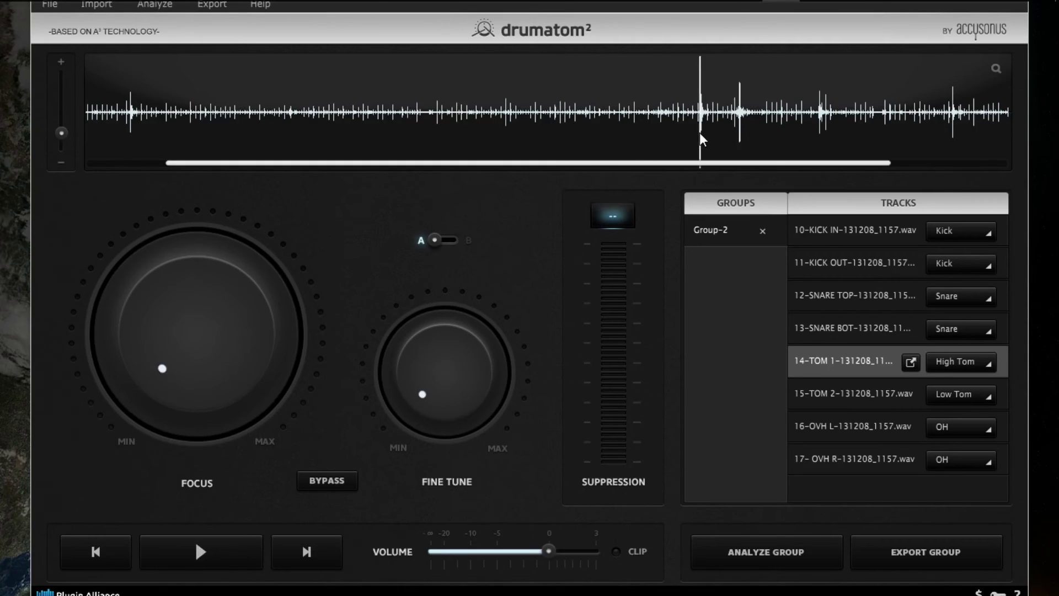
{"action": "left_click", "coordinate": [230, 557]}
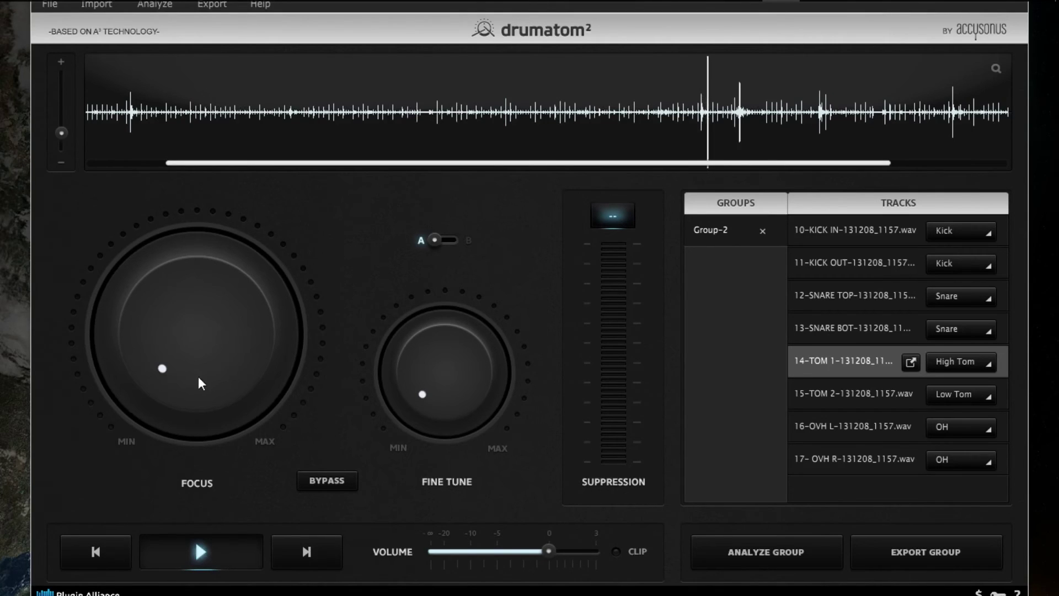
{"action": "left_click_drag", "start_coordinate": [198, 378], "coordinate": [246, 206]}
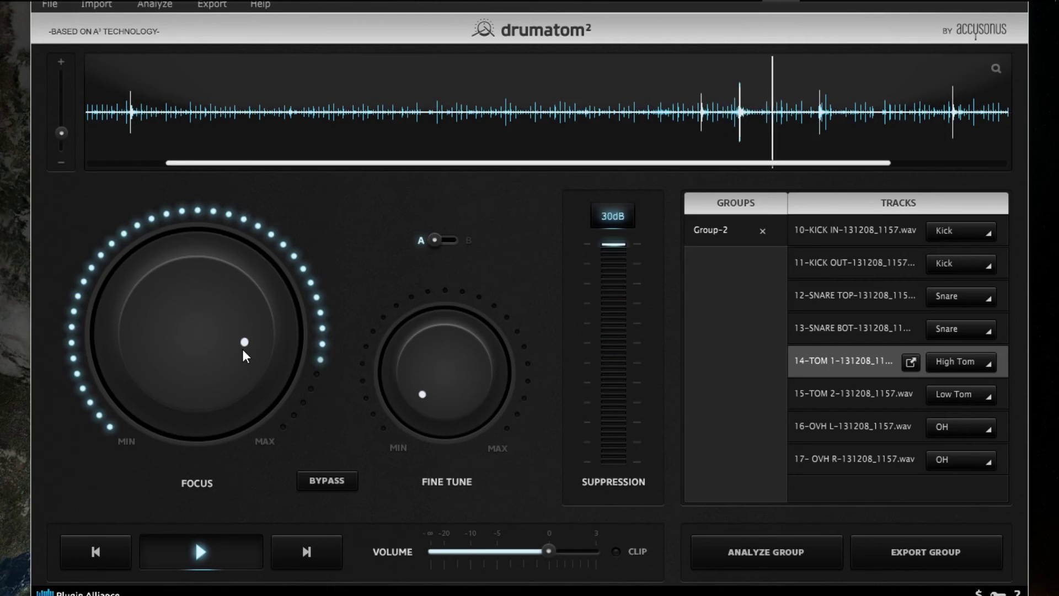
{"action": "left_click_drag", "start_coordinate": [243, 349], "coordinate": [251, 545]}
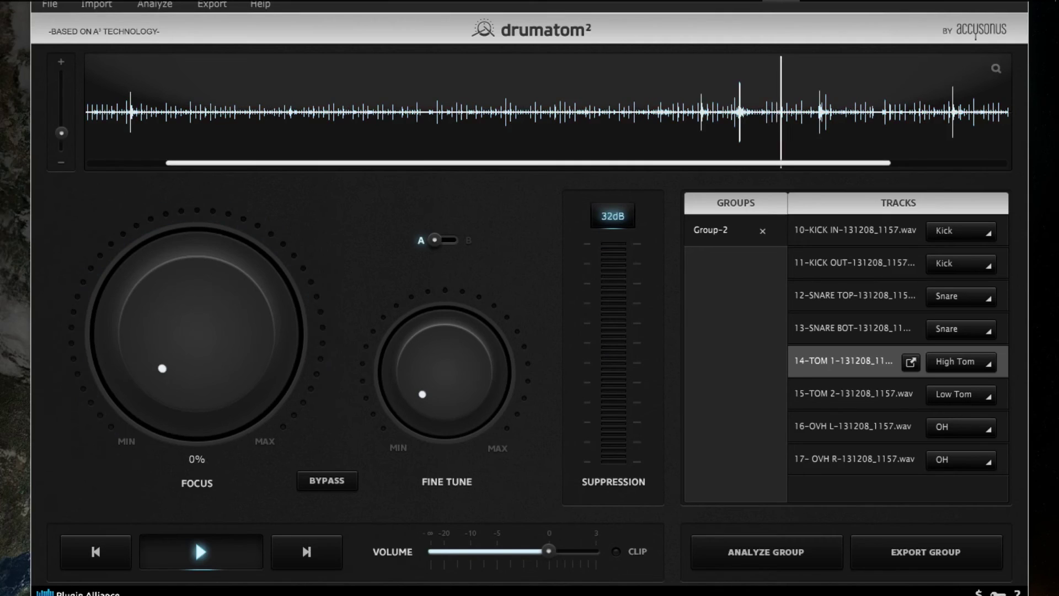
{"action": "left_click", "coordinate": [250, 545]}
Audition 15-TOM 2 without suppression from the strong tom hit just before the current playback position, and stop playback.
{"action": "left_click", "coordinate": [865, 381]}
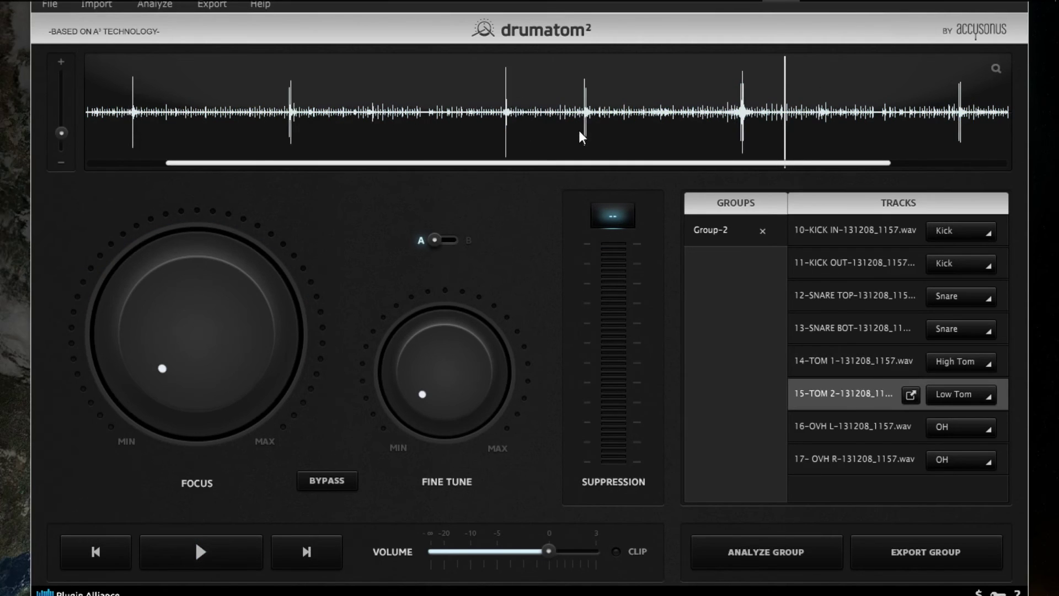
{"action": "left_click", "coordinate": [740, 132]}
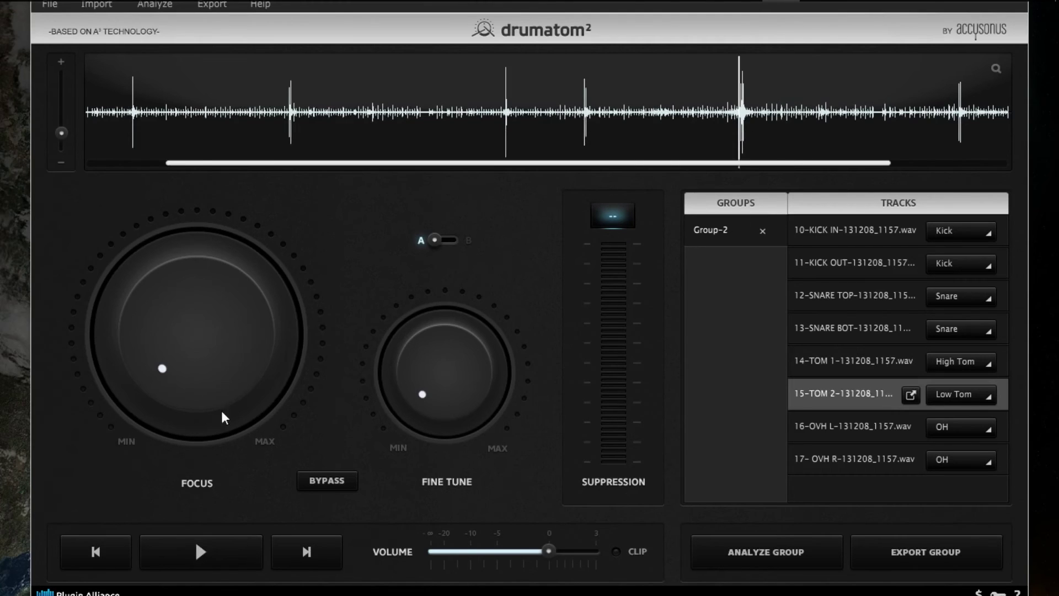
{"action": "left_click", "coordinate": [226, 551]}
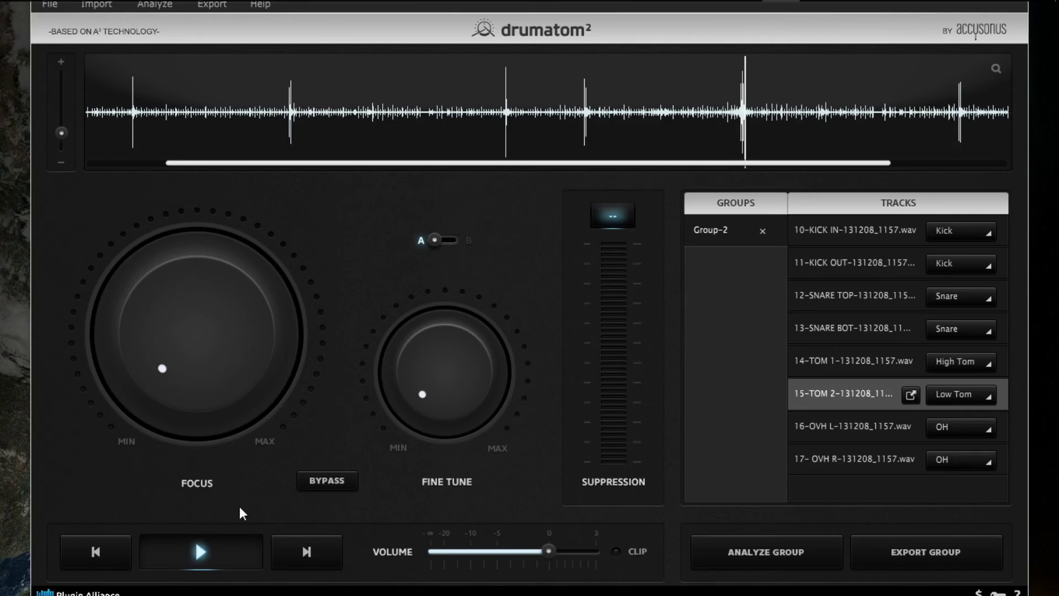
{"action": "left_click", "coordinate": [213, 552]}
Try 86% Focus on 15-TOM 2, replay the same tom hit, stop playback and return Focus to minimum.
{"action": "left_click_drag", "start_coordinate": [196, 329], "coordinate": [192, 187]}
{"action": "left_click", "coordinate": [223, 550]}
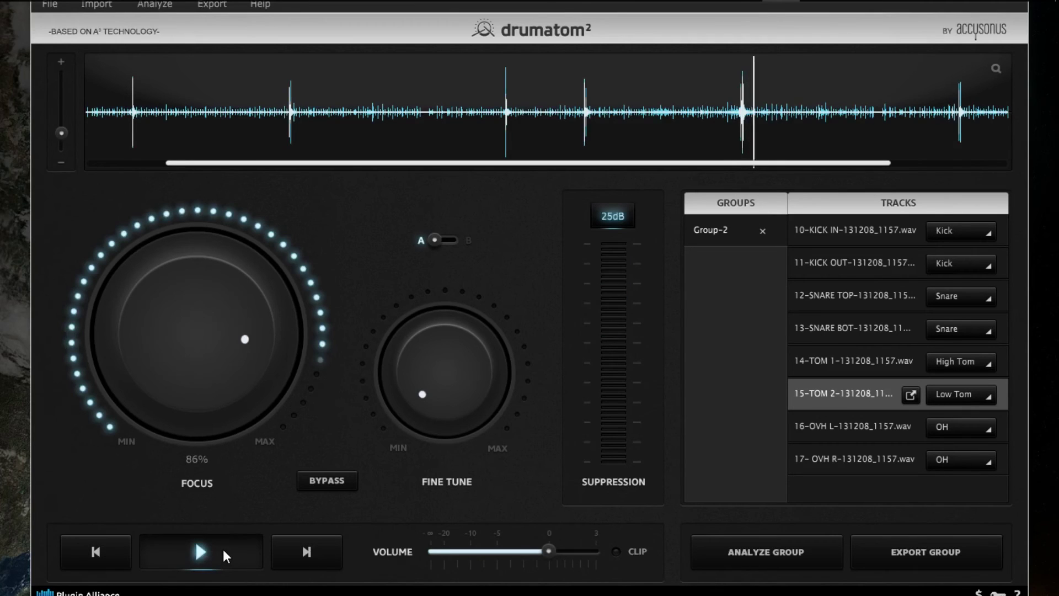
{"action": "left_click", "coordinate": [736, 133]}
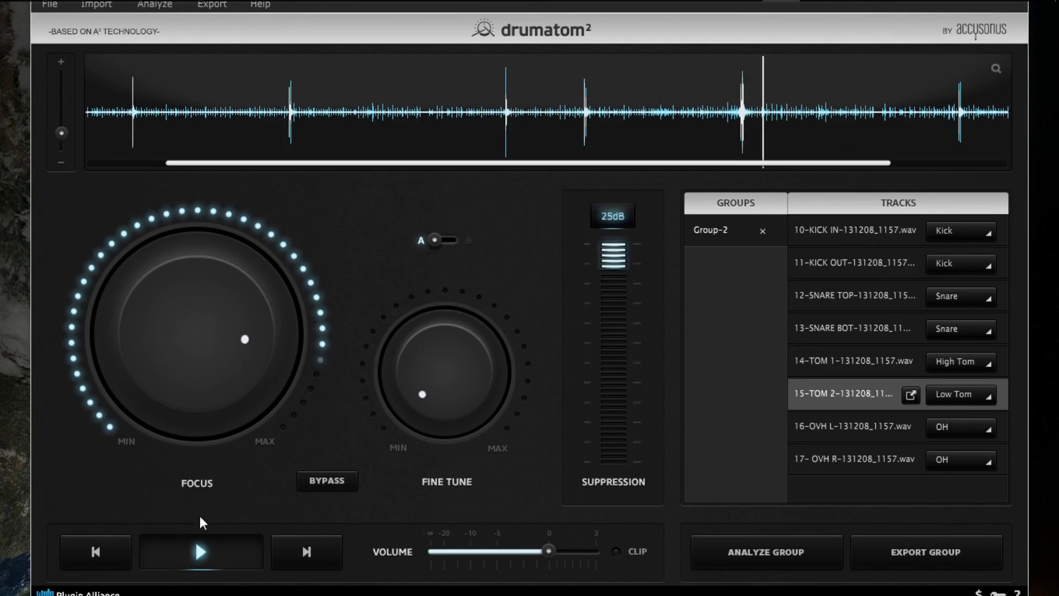
{"action": "left_click", "coordinate": [201, 550]}
{"action": "left_click_drag", "start_coordinate": [252, 432], "coordinate": [251, 496]}
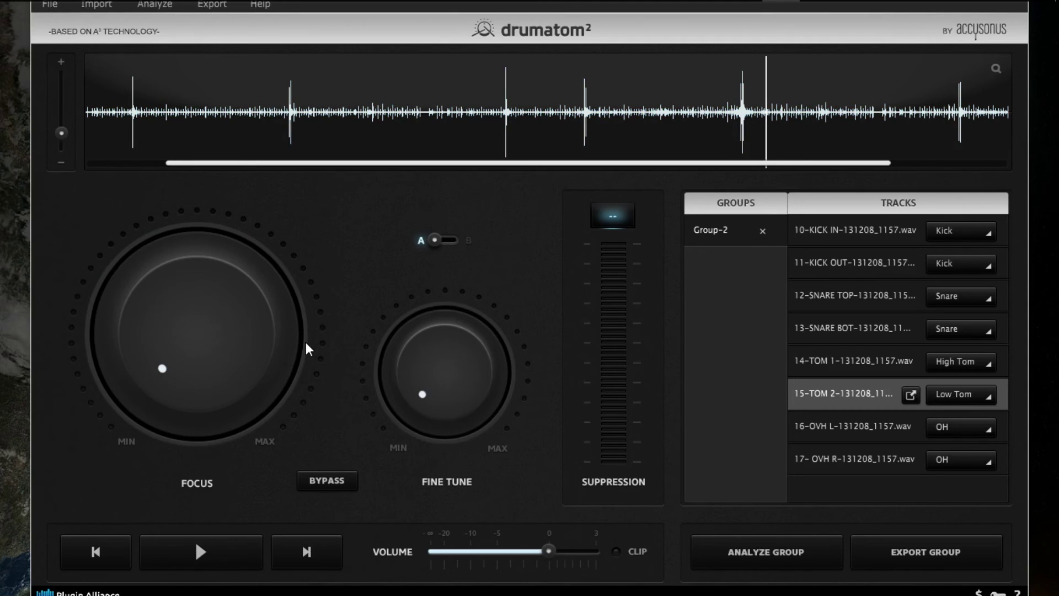
Review the waveforms and Focus settings of both snare and both kick tracks, 14-TOM 1 and the left overhead.
{"action": "left_click", "coordinate": [842, 325]}
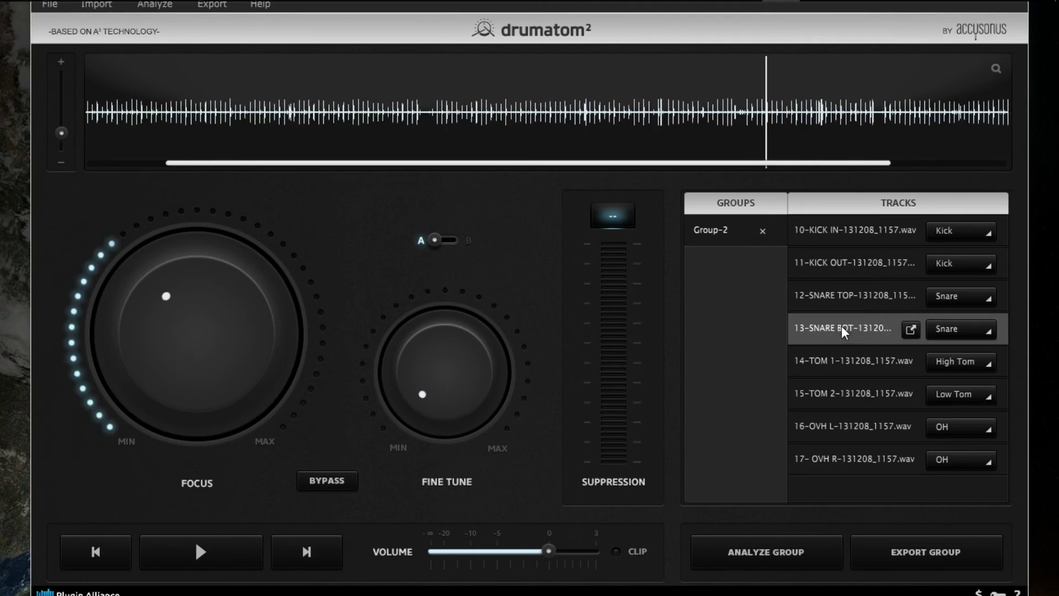
{"action": "left_click", "coordinate": [858, 293]}
{"action": "left_click", "coordinate": [866, 270]}
{"action": "left_click", "coordinate": [863, 221]}
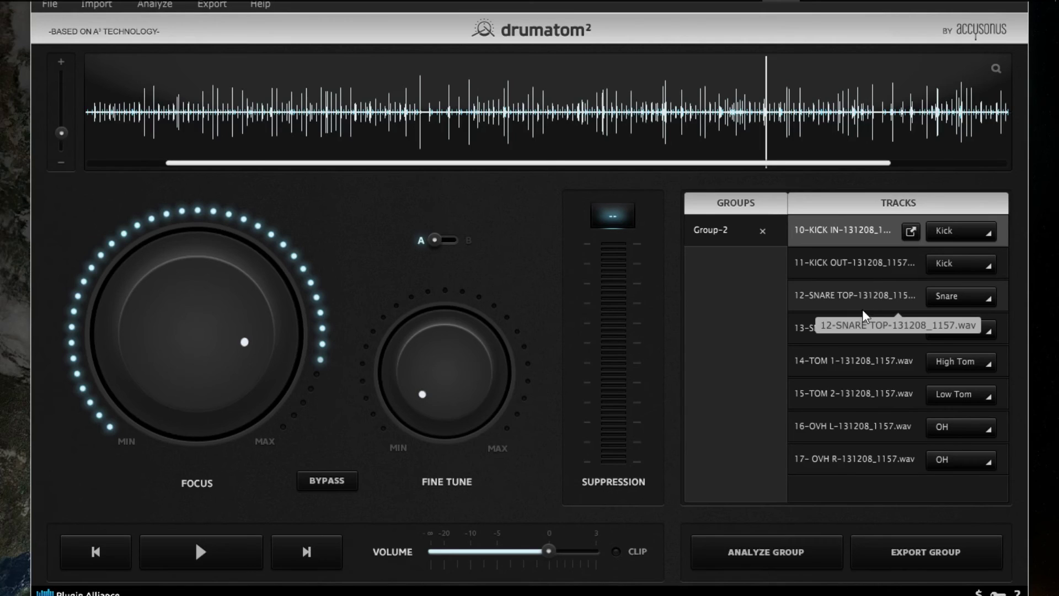
{"action": "left_click", "coordinate": [882, 362]}
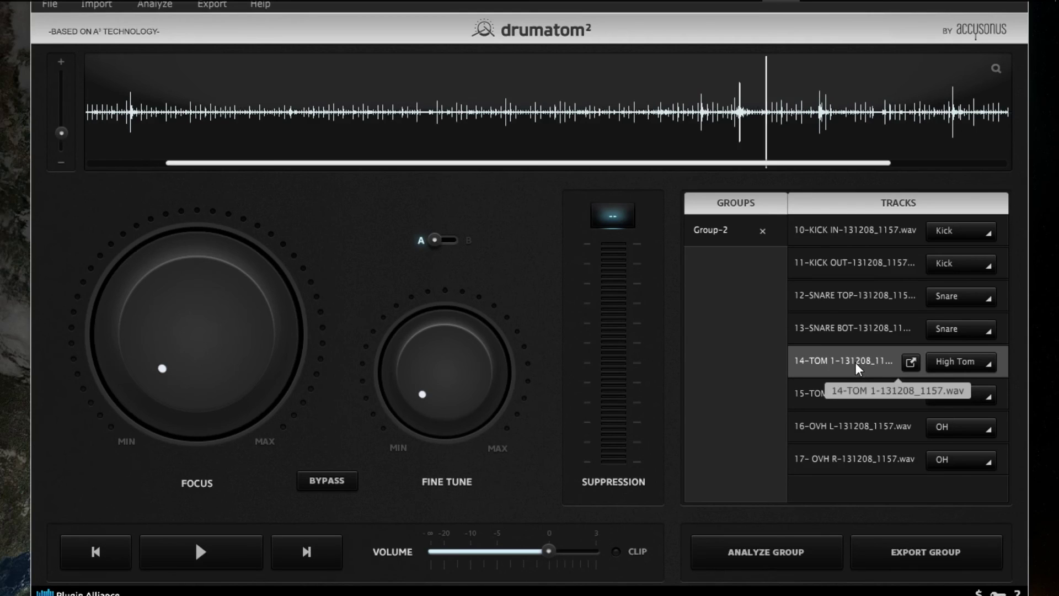
{"action": "left_click", "coordinate": [855, 428]}
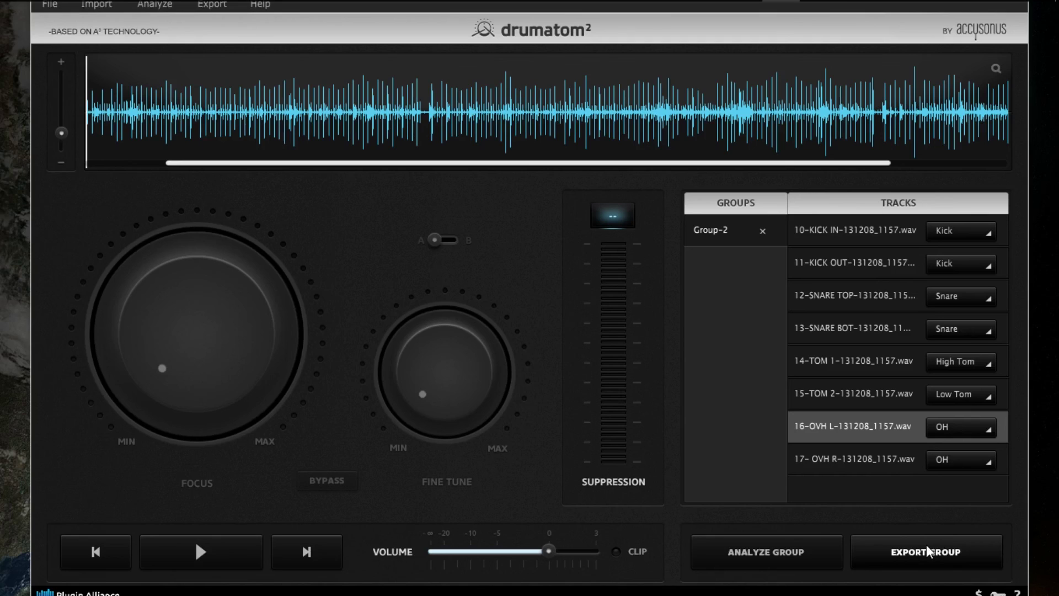
Play 12-SNARE TOP and compare its processed and original sound by switching Bypass on and back off.
{"action": "left_click", "coordinate": [912, 294]}
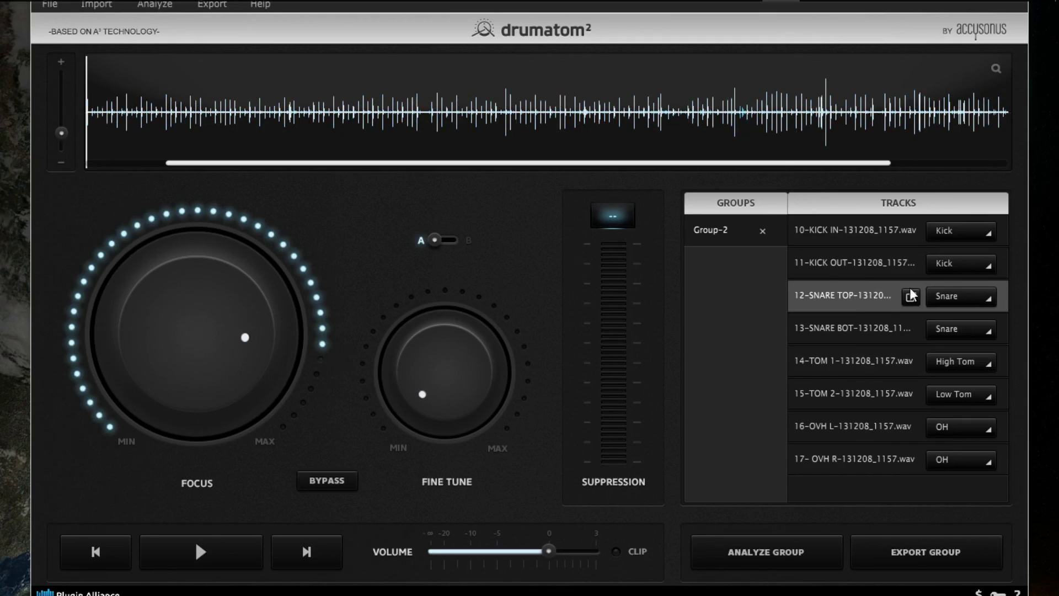
{"action": "left_click", "coordinate": [200, 552]}
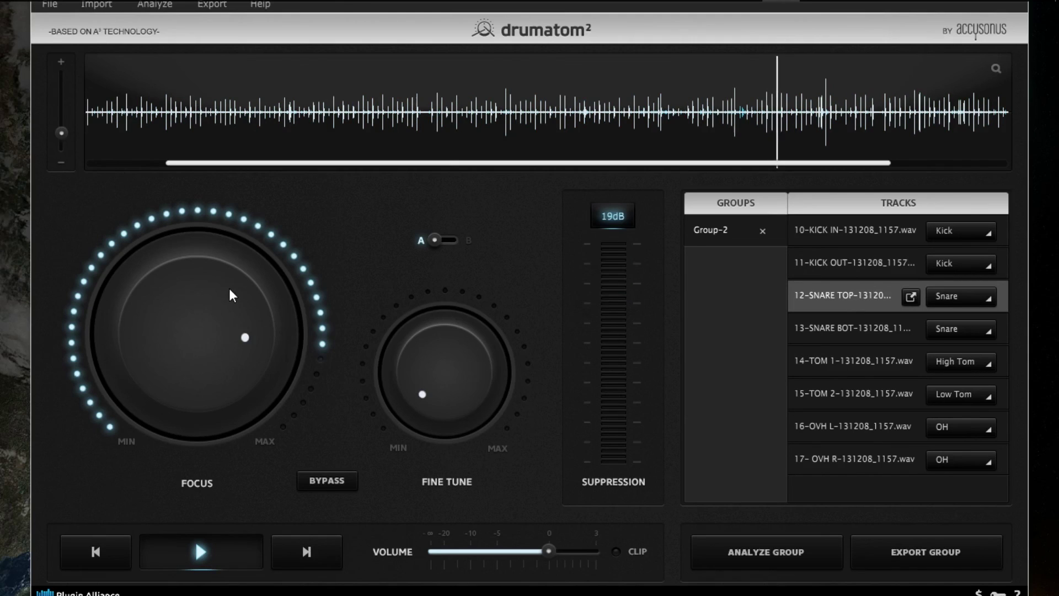
{"action": "left_click", "coordinate": [334, 482]}
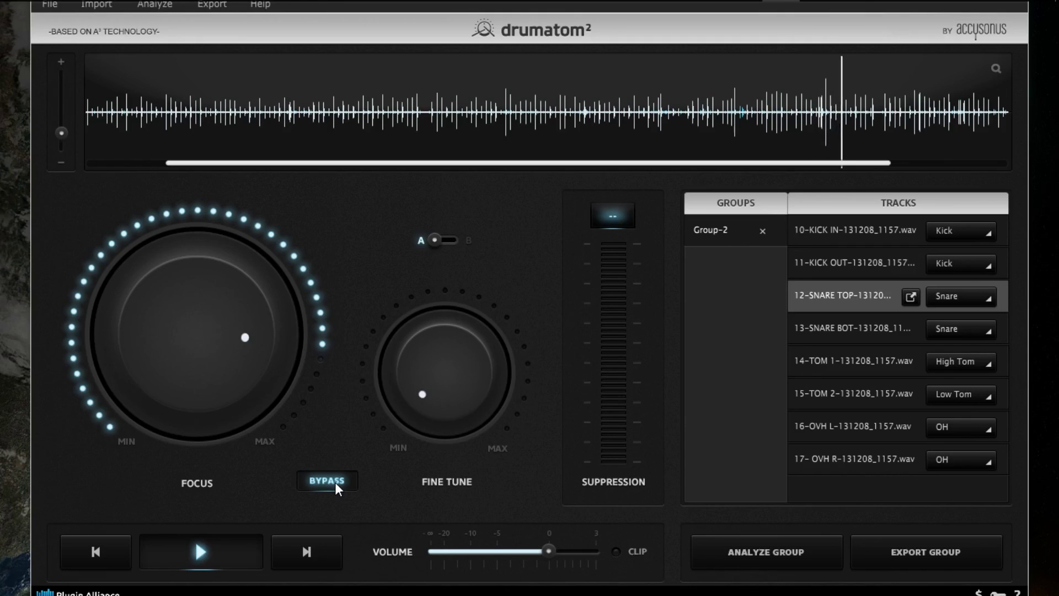
{"action": "left_click", "coordinate": [336, 483]}
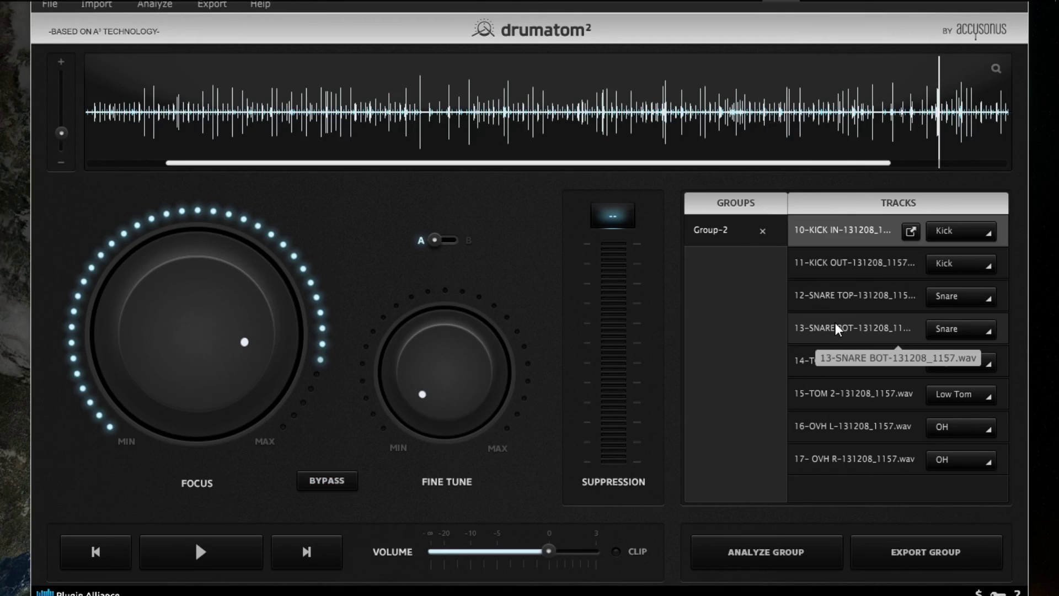